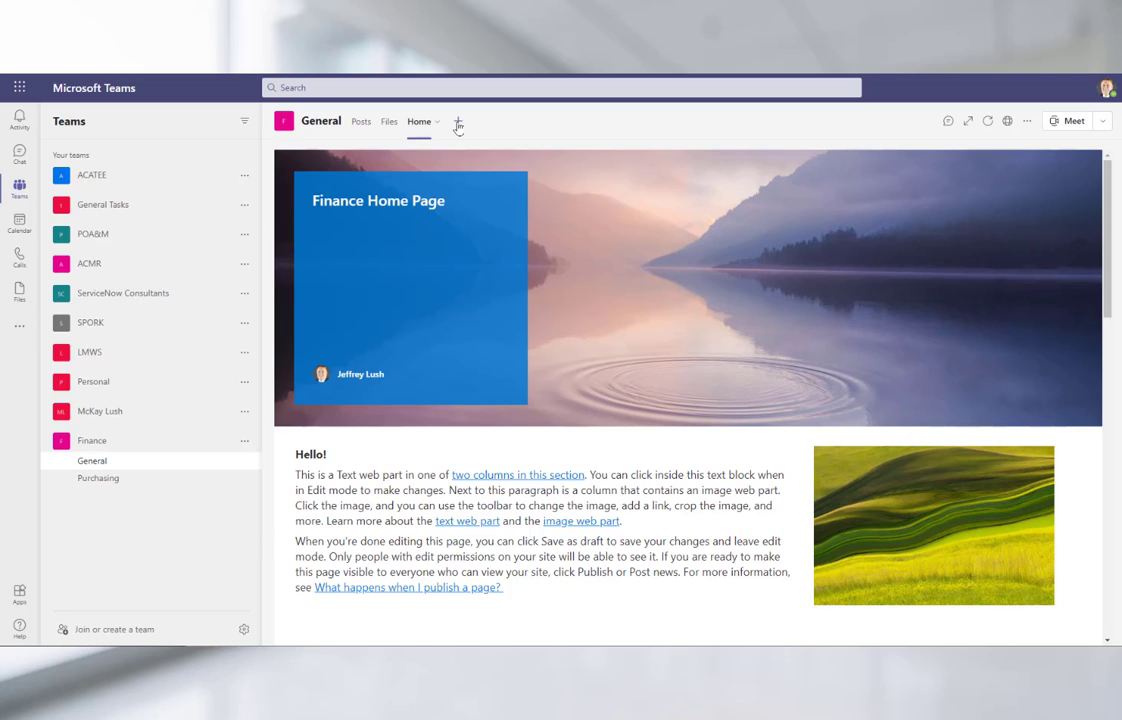
# View the apps available for a new tab in the Finance team's General channel, without adding any
pyautogui.click(457, 122)
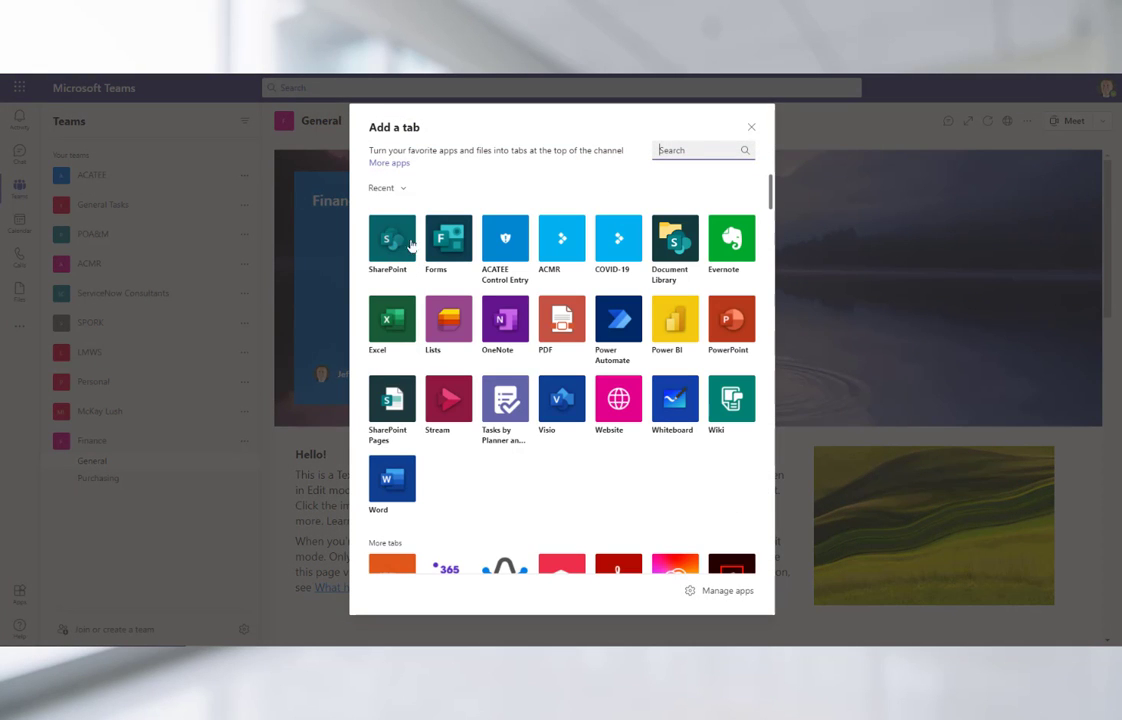
pyautogui.click(751, 127)
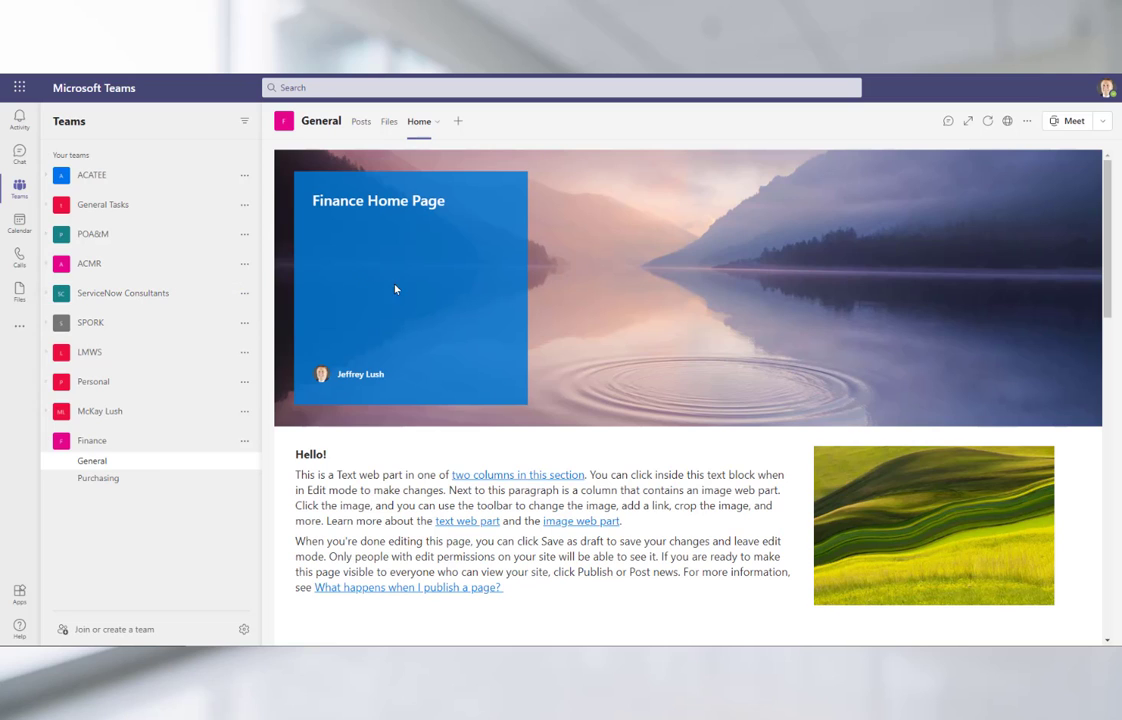
# Open the Home page of the Finance team's Purchasing channel and bring up its Task and Note Manager form
pyautogui.click(122, 479)
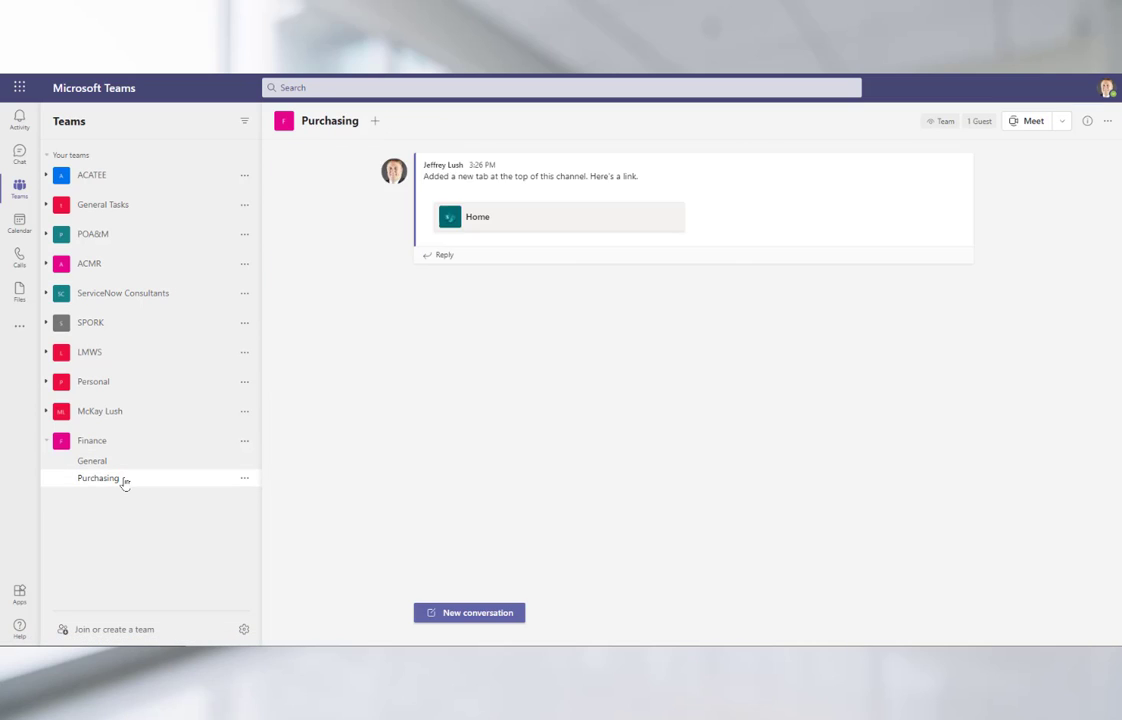
pyautogui.click(437, 124)
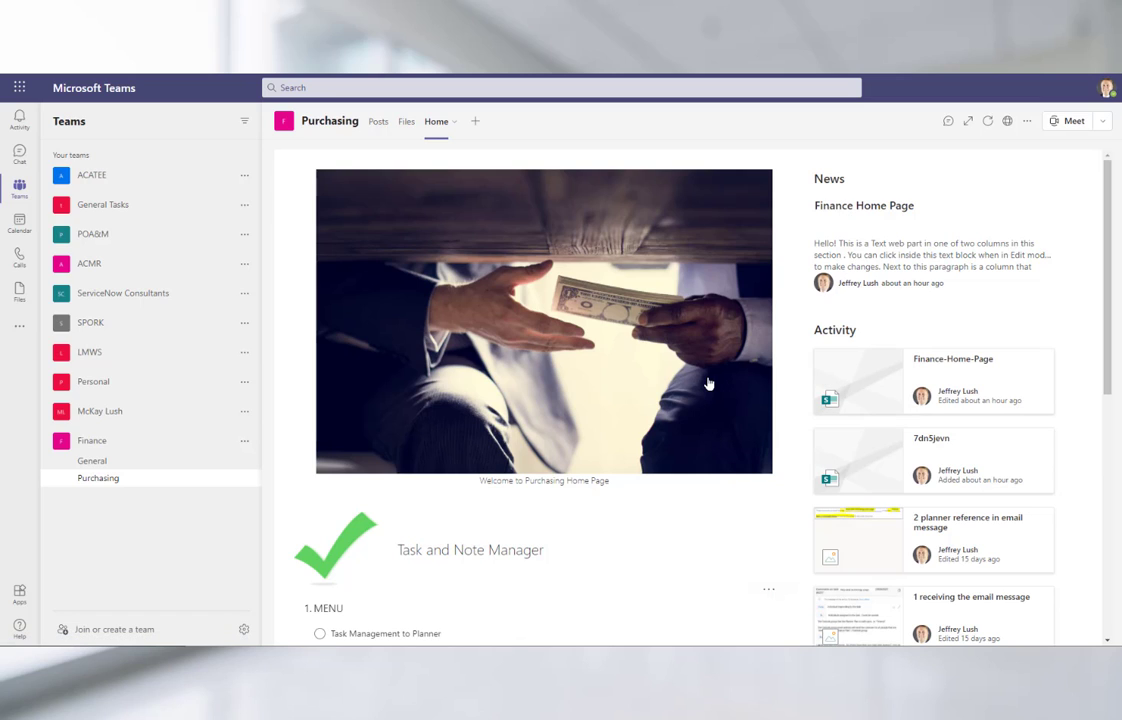
pyautogui.scroll(-3, 708, 383)
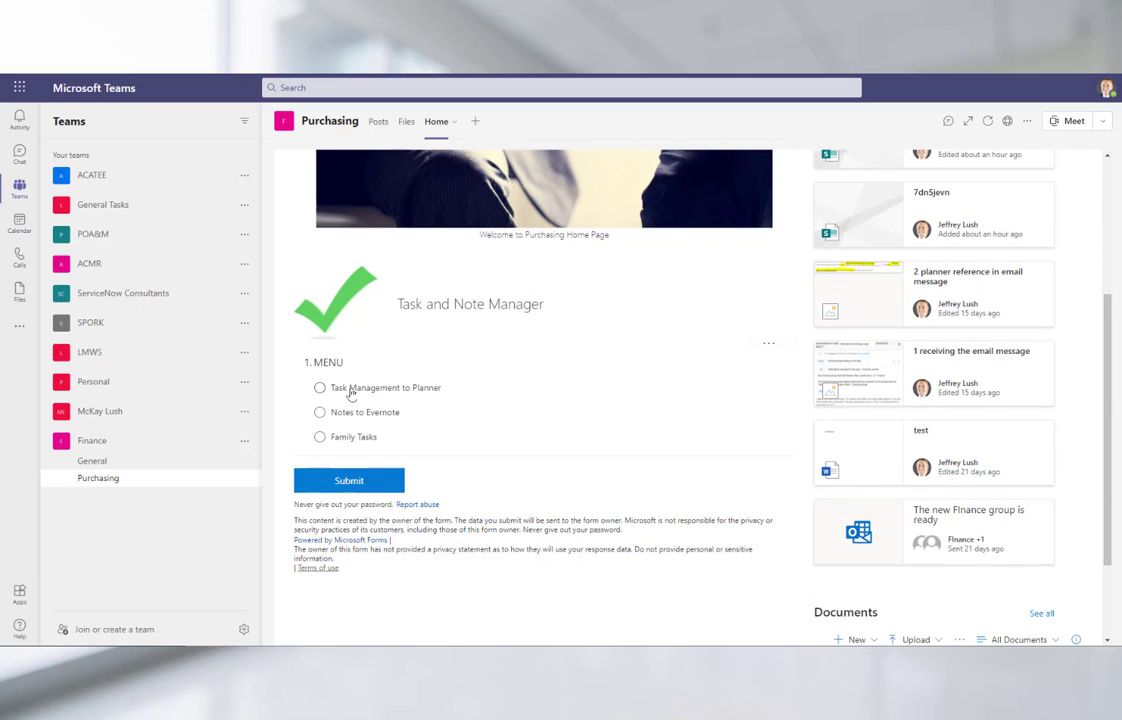
# Compare the form questions for the Family Tasks, Task Management to Planner and Notes to Evernote menu choices, ending on Family Tasks
pyautogui.click(322, 436)
pyautogui.scroll(-1, 531, 324)
pyautogui.scroll(2, 531, 324)
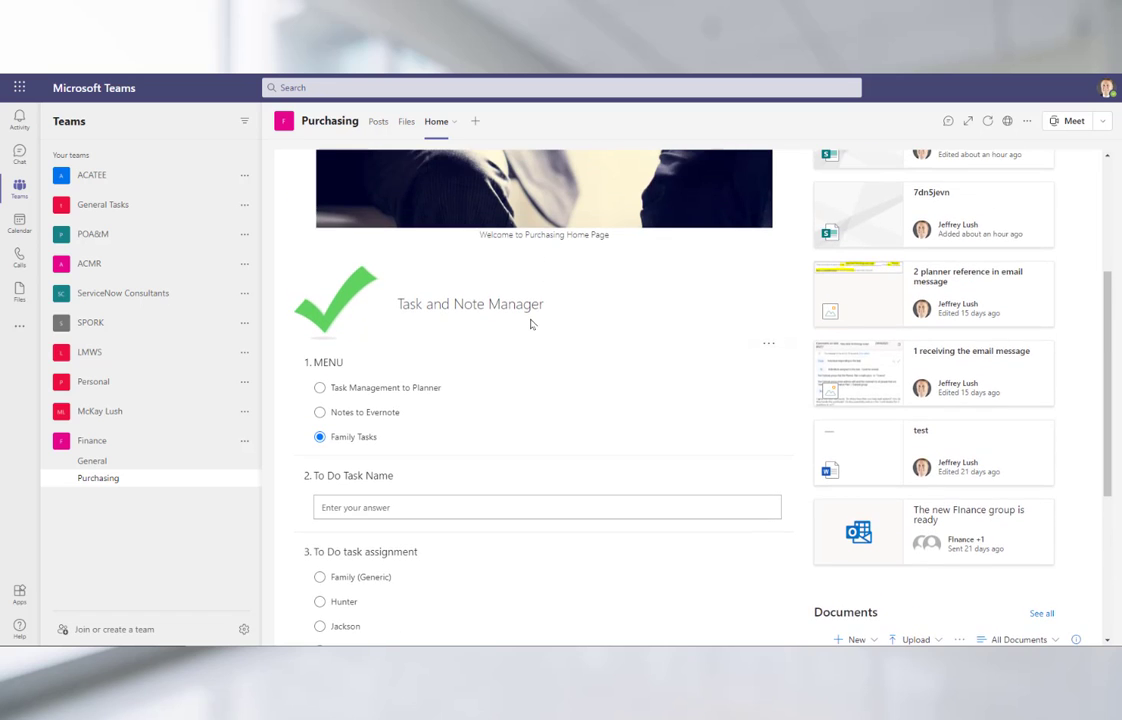
pyautogui.scroll(-3, 531, 324)
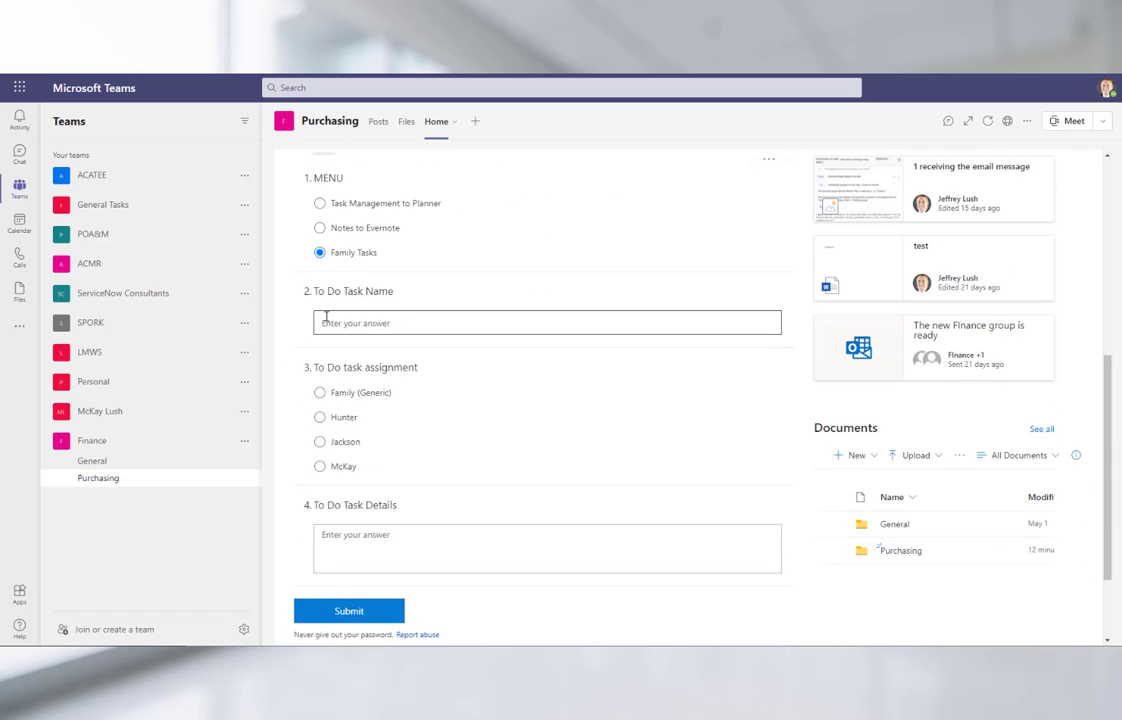
pyautogui.click(336, 204)
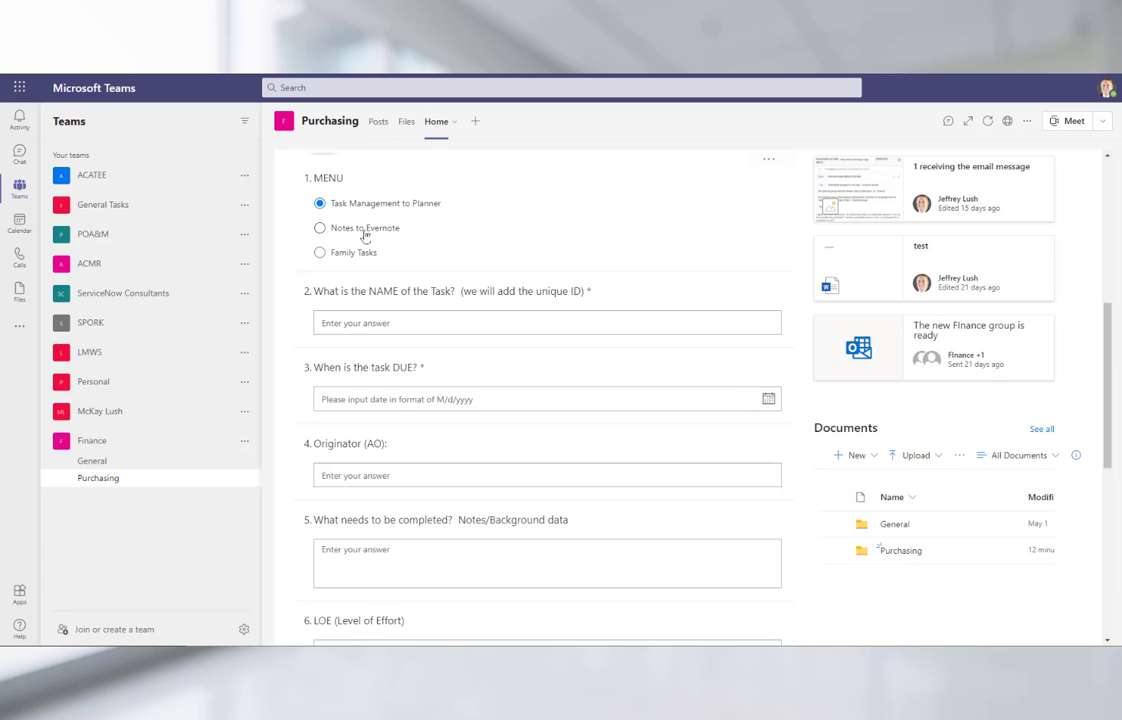
pyautogui.click(331, 228)
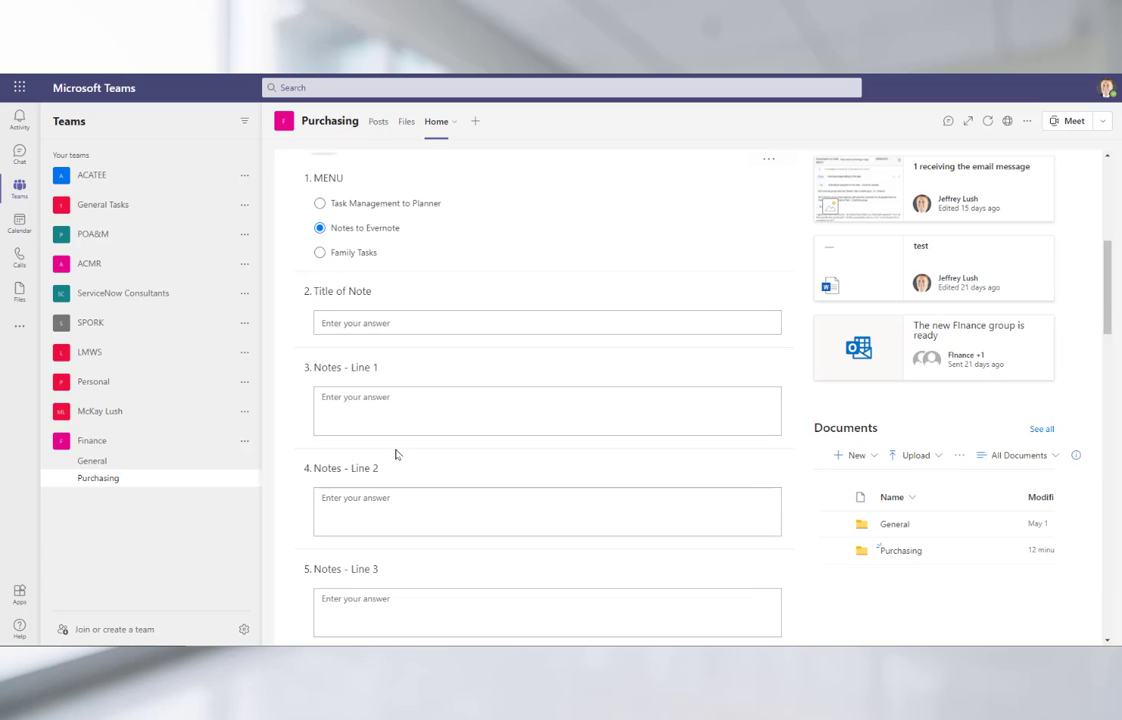
pyautogui.click(343, 254)
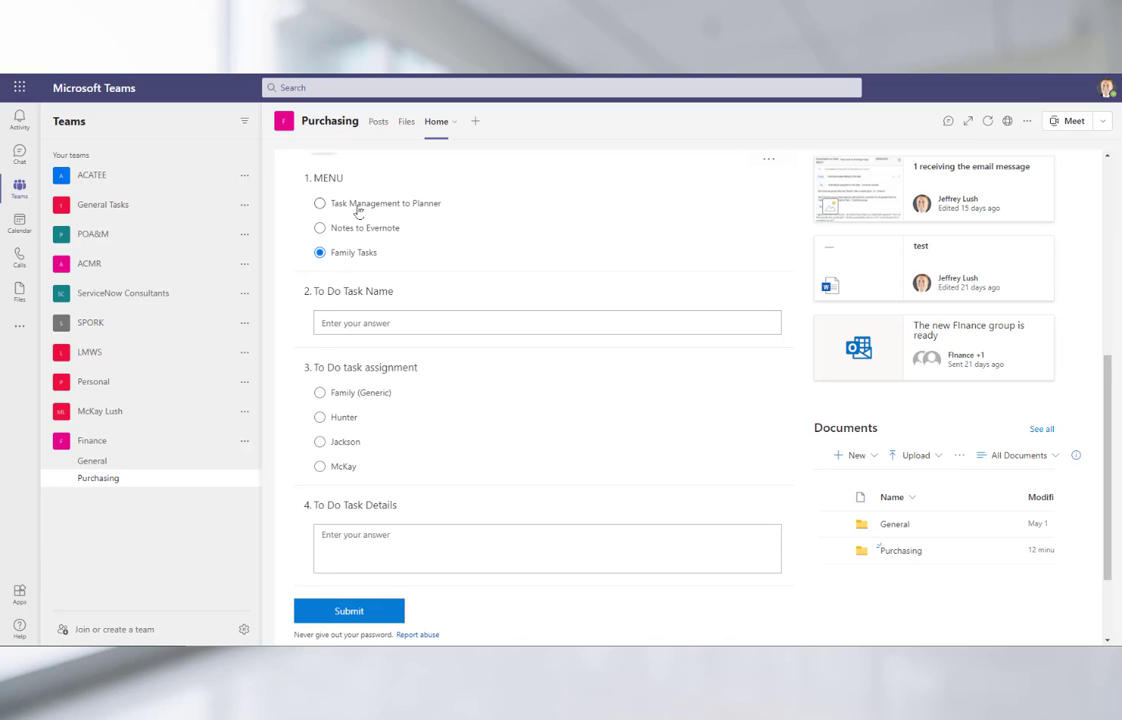
pyautogui.click(319, 202)
pyautogui.click(357, 254)
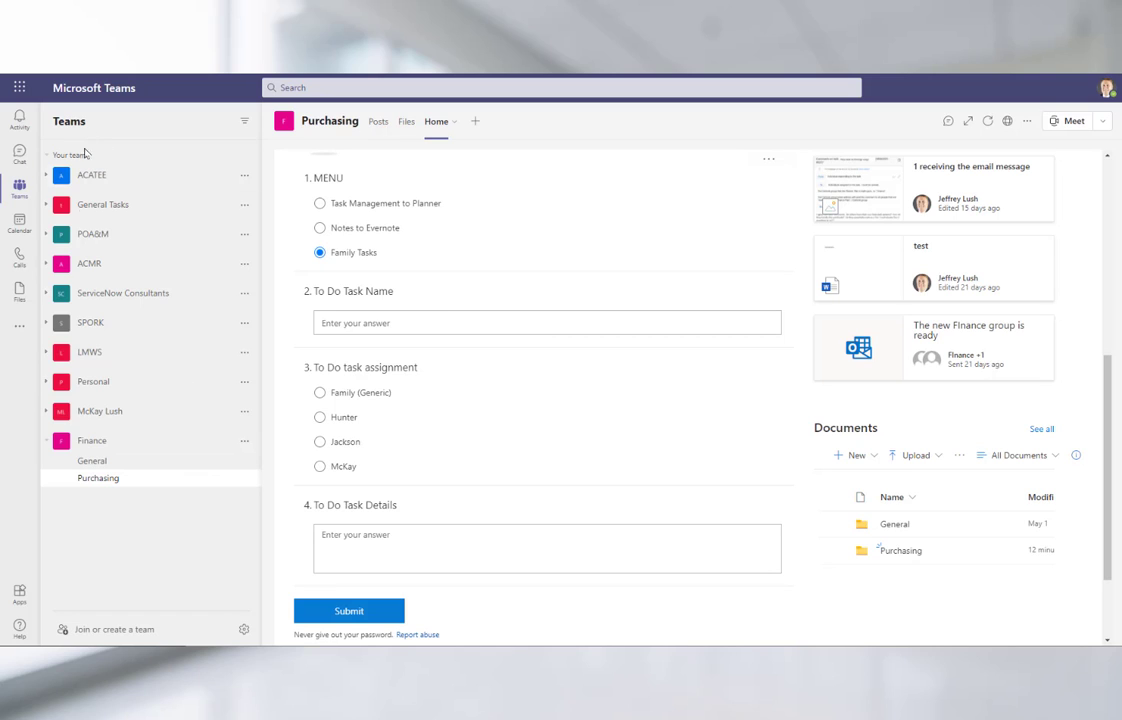
# Open the General channel's Home page and review its content down to the comments section
pyautogui.click(106, 468)
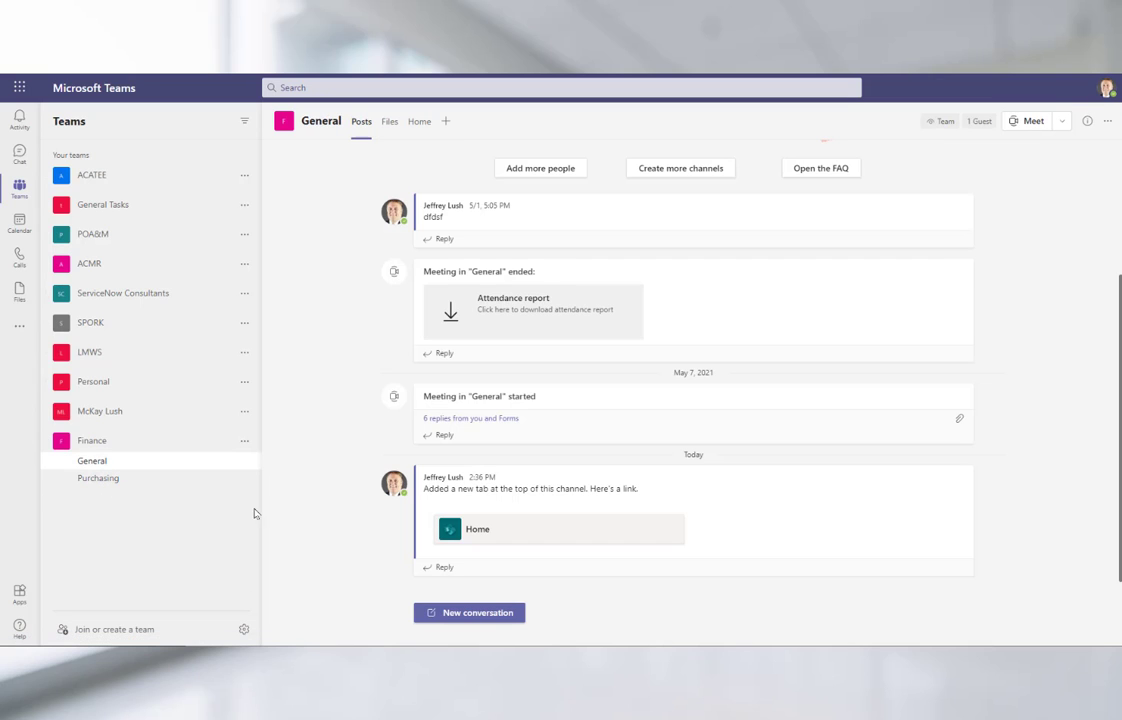
pyautogui.click(419, 121)
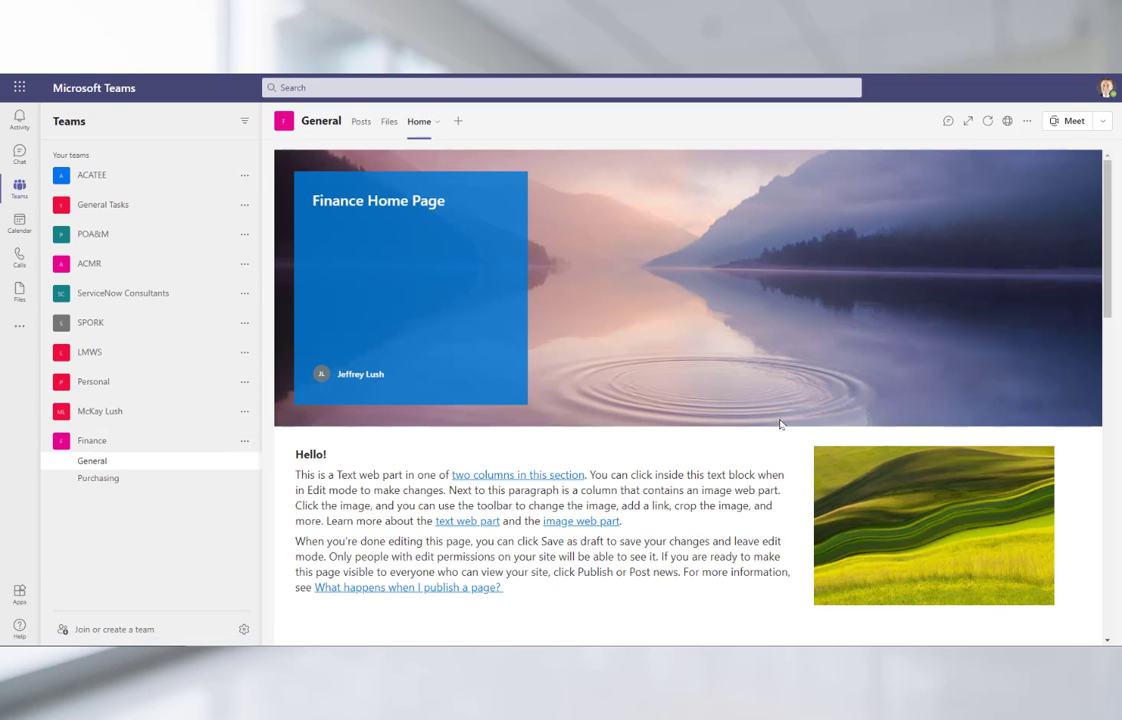
pyautogui.scroll(-15, 622, 490)
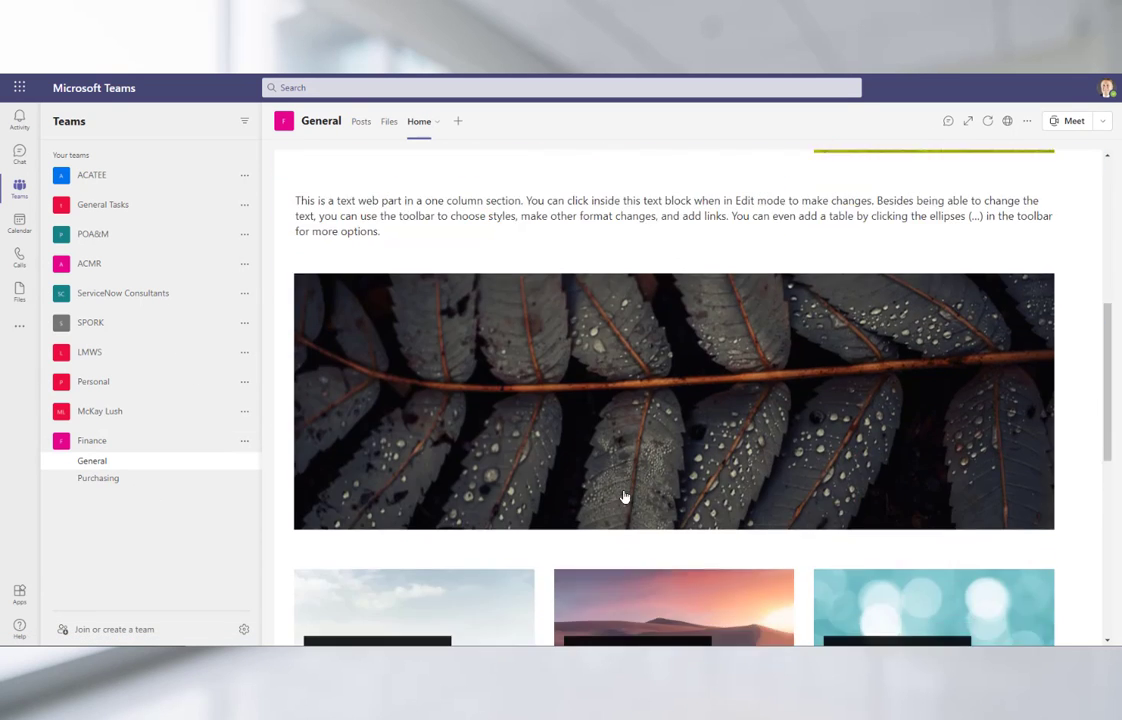
pyautogui.scroll(-1, 622, 496)
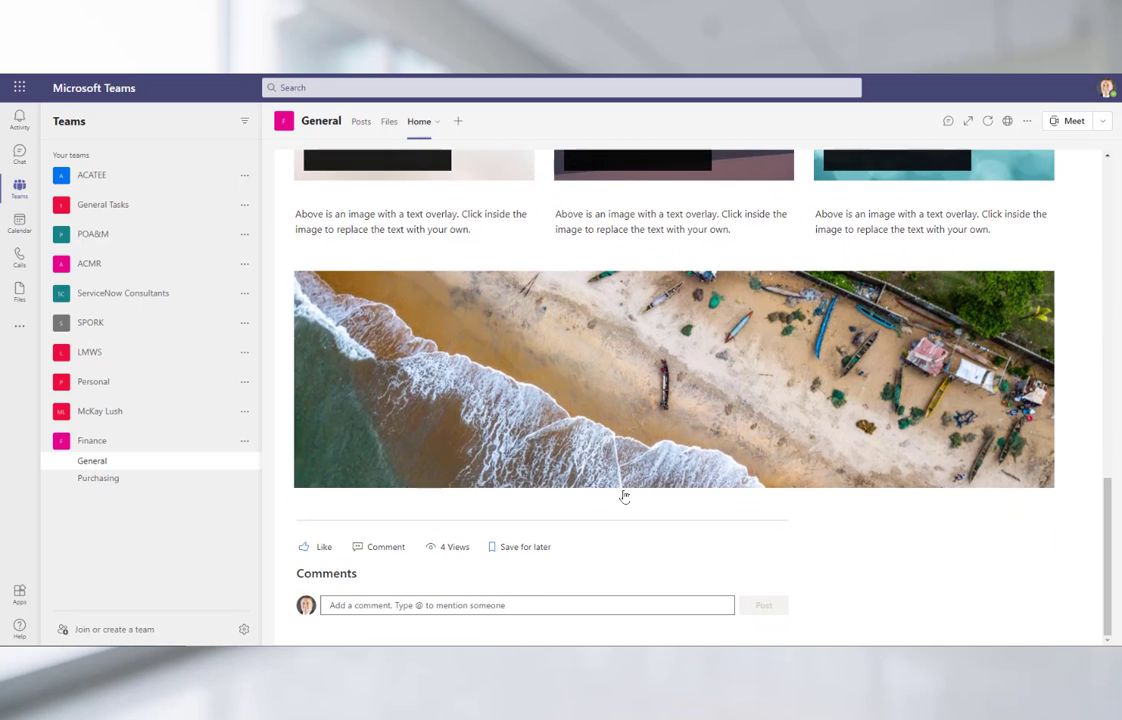
pyautogui.scroll(16, 622, 494)
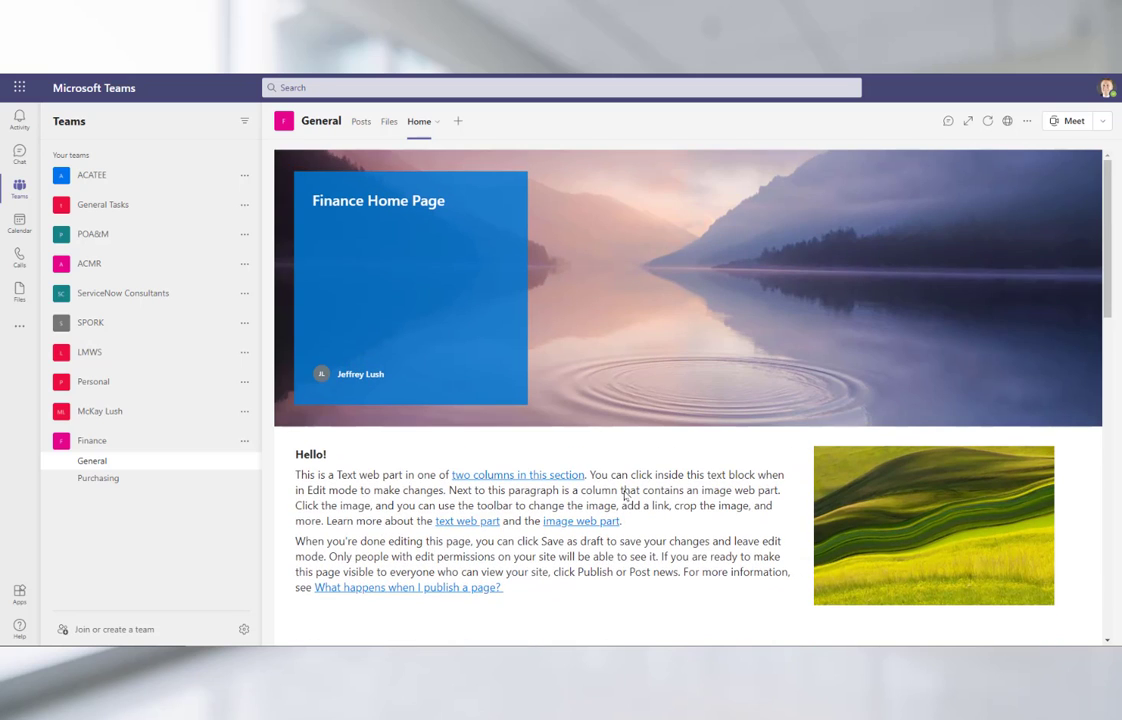
# Return to the Purchasing channel's Home page and review its embedded form, activity feed and Documents section
pyautogui.click(112, 477)
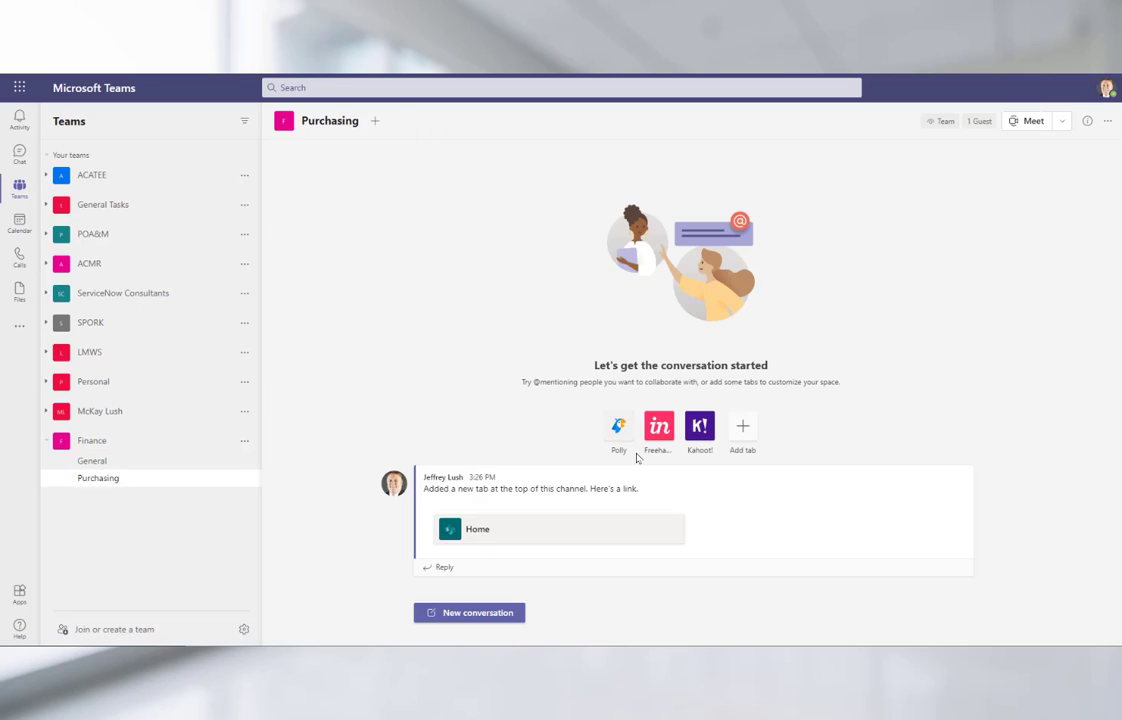
pyautogui.click(436, 122)
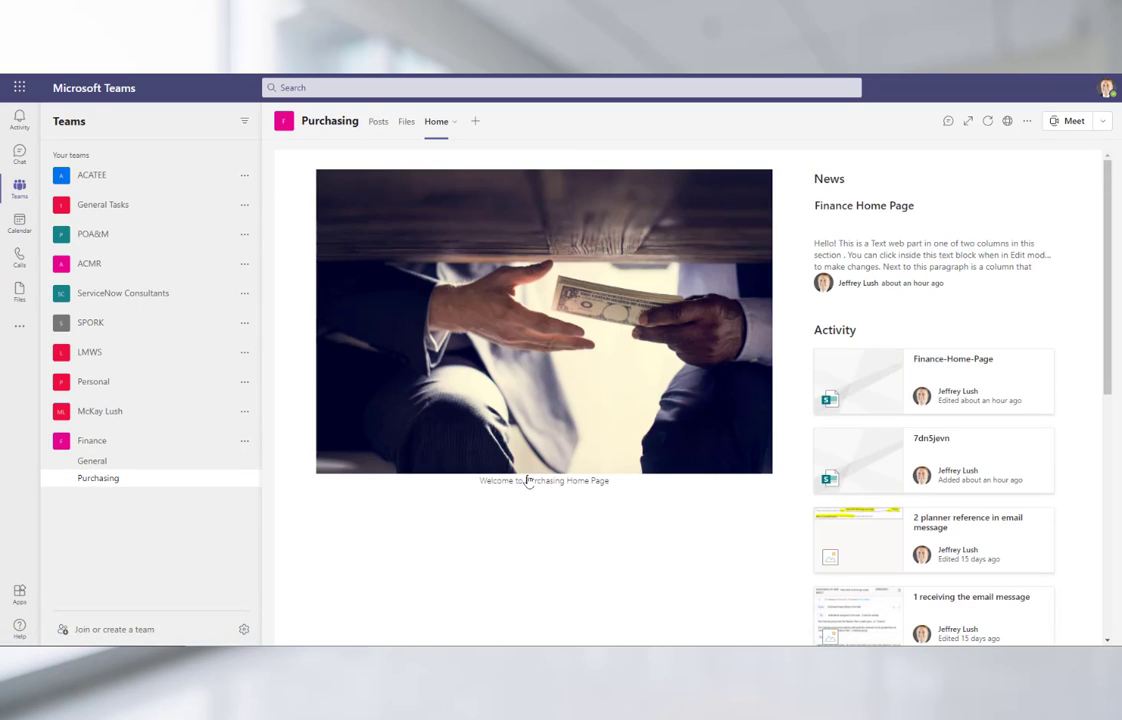
pyautogui.scroll(-1, 529, 476)
pyautogui.scroll(-4, 529, 476)
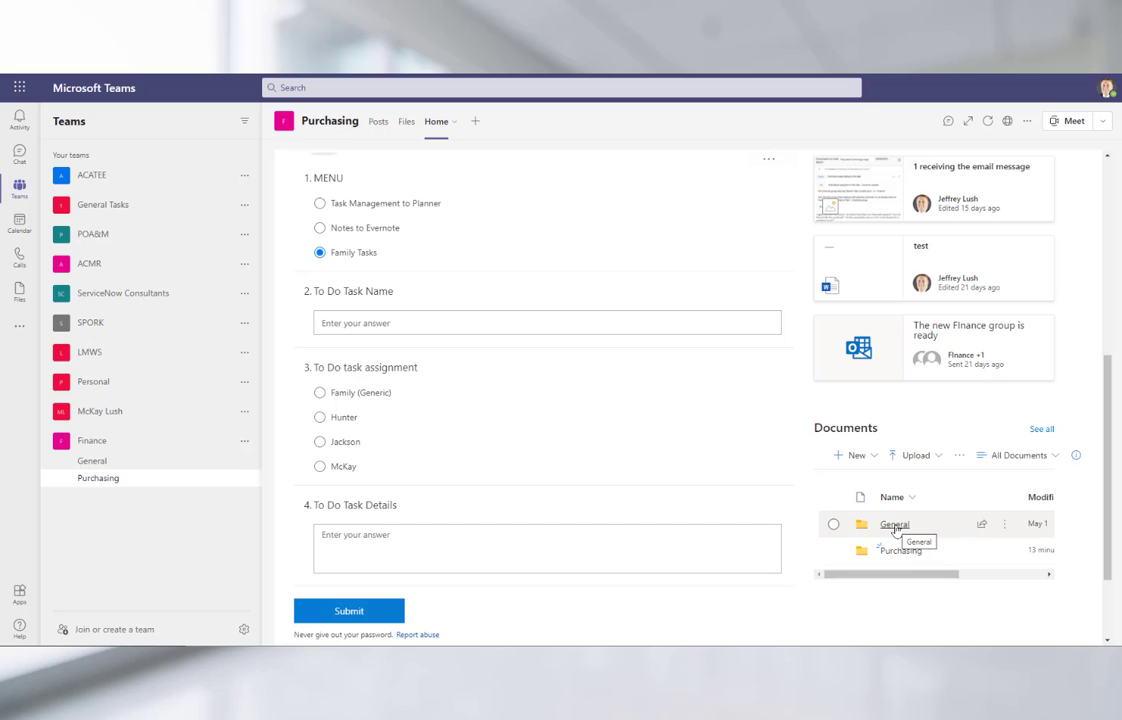
pyautogui.scroll(5, 896, 530)
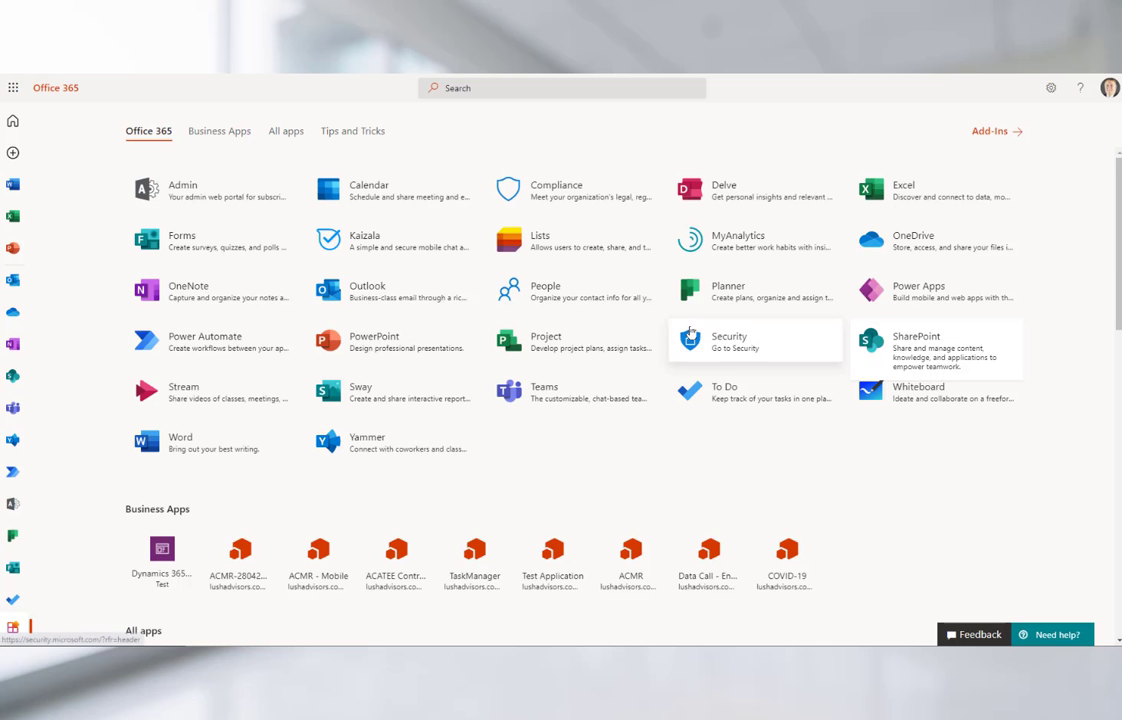
# Switch to the SharePoint app from the Office 365 app list and open the Finance site
pyautogui.rightClick(918, 338)
pyautogui.click(975, 337)
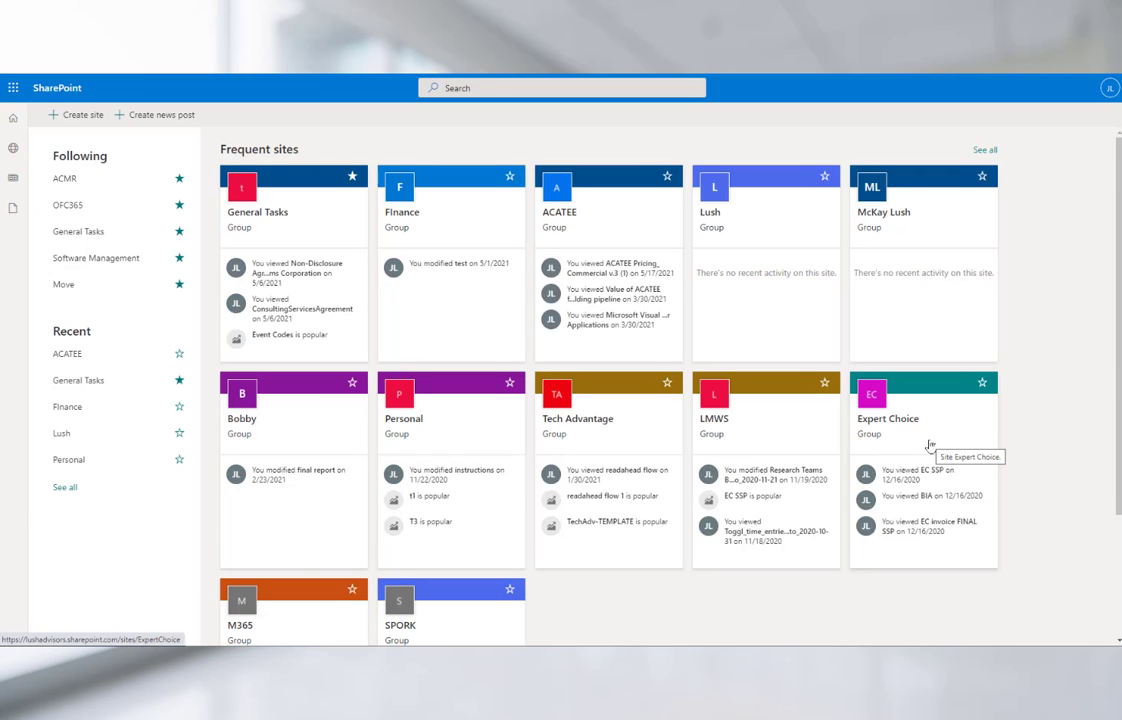
pyautogui.scroll(-2, 680, 303)
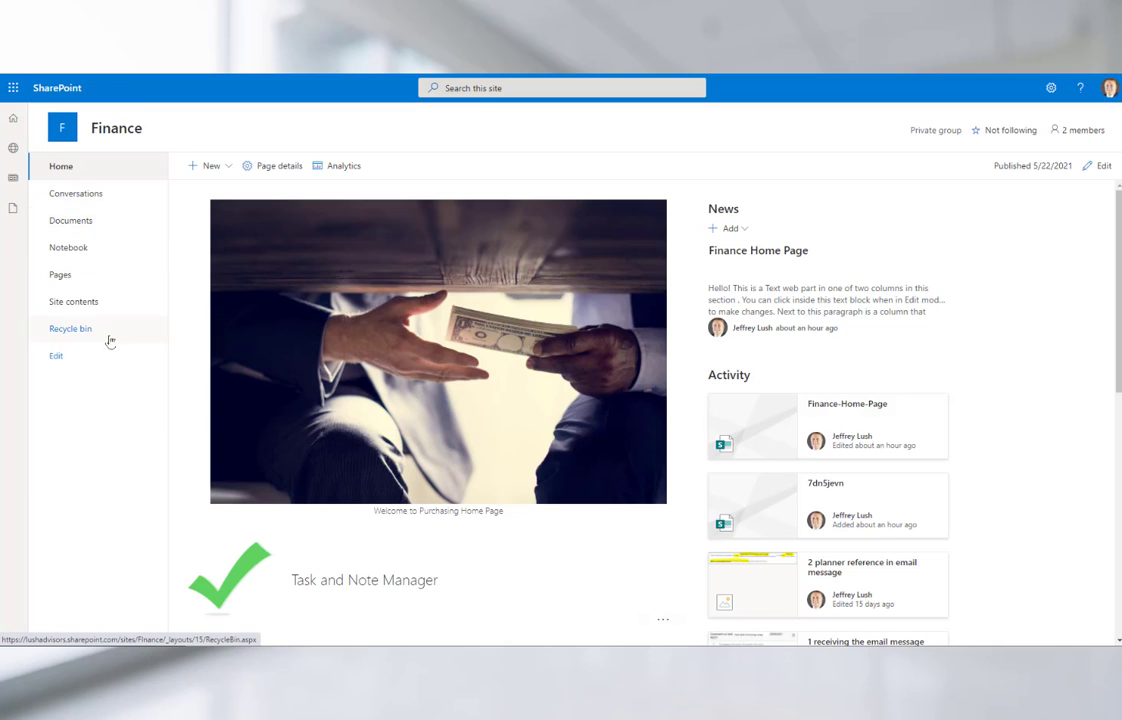
# Open Home.aspx from the Finance site's pages and put the page into edit mode
pyautogui.click(62, 276)
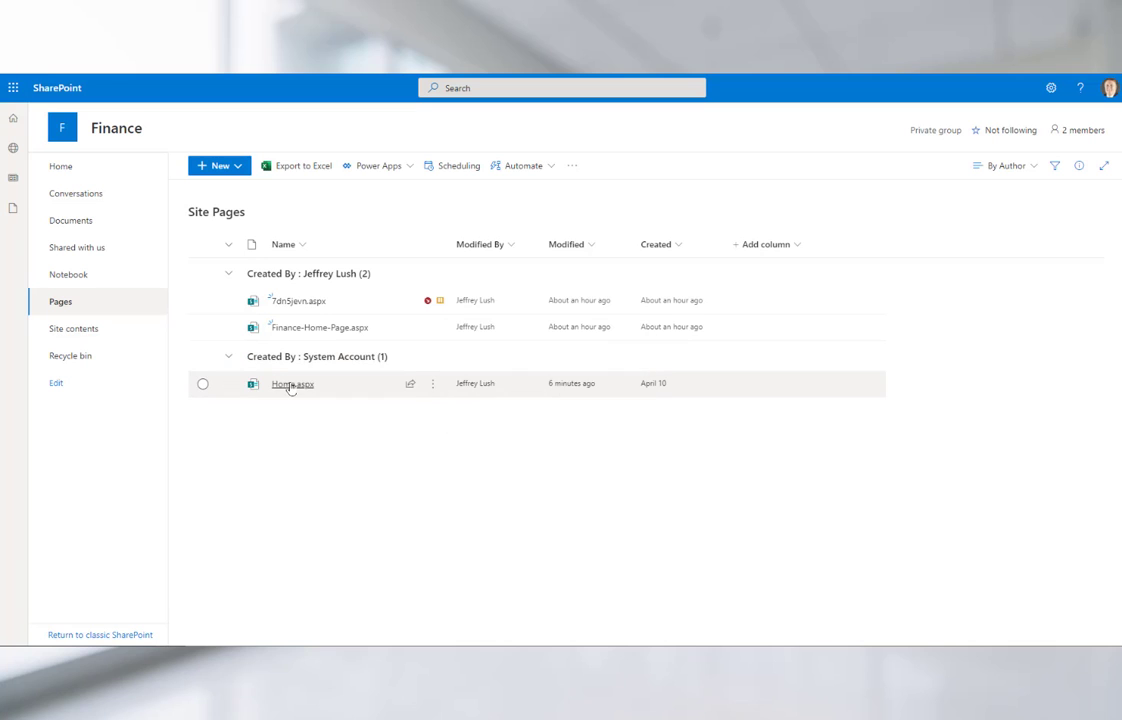
pyautogui.moveTo(291, 388)
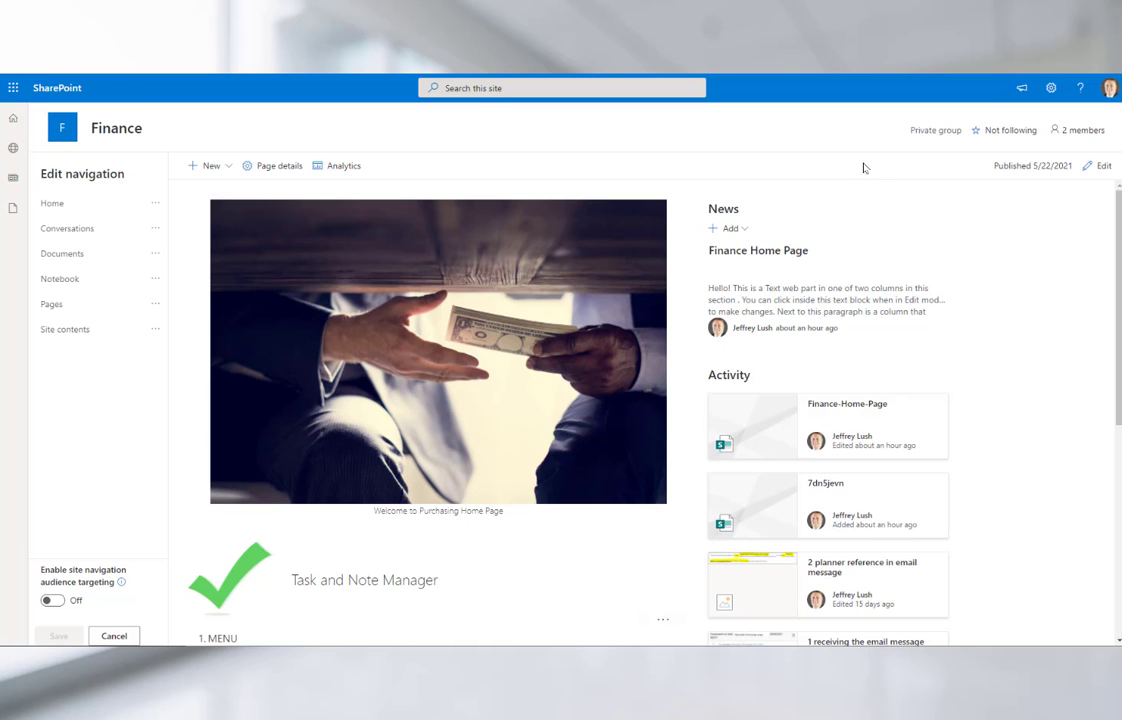
pyautogui.click(1104, 167)
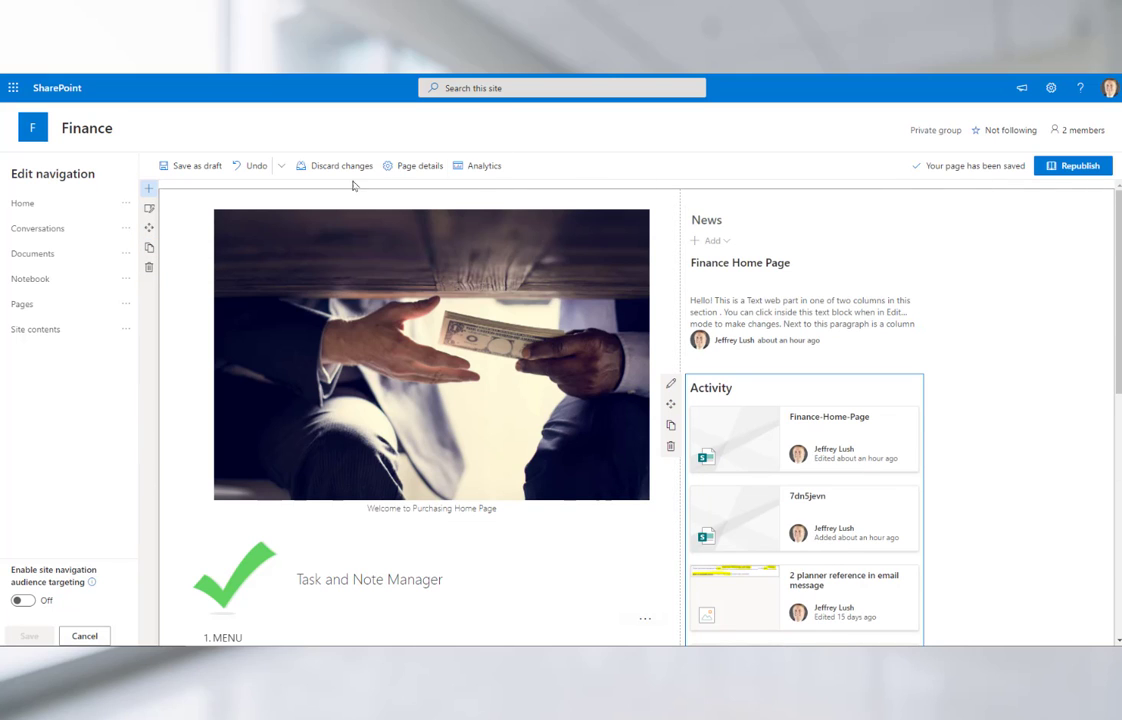
# Examine the editing controls of the image, News, Activity and Task and Note Manager form web parts
pyautogui.click(355, 266)
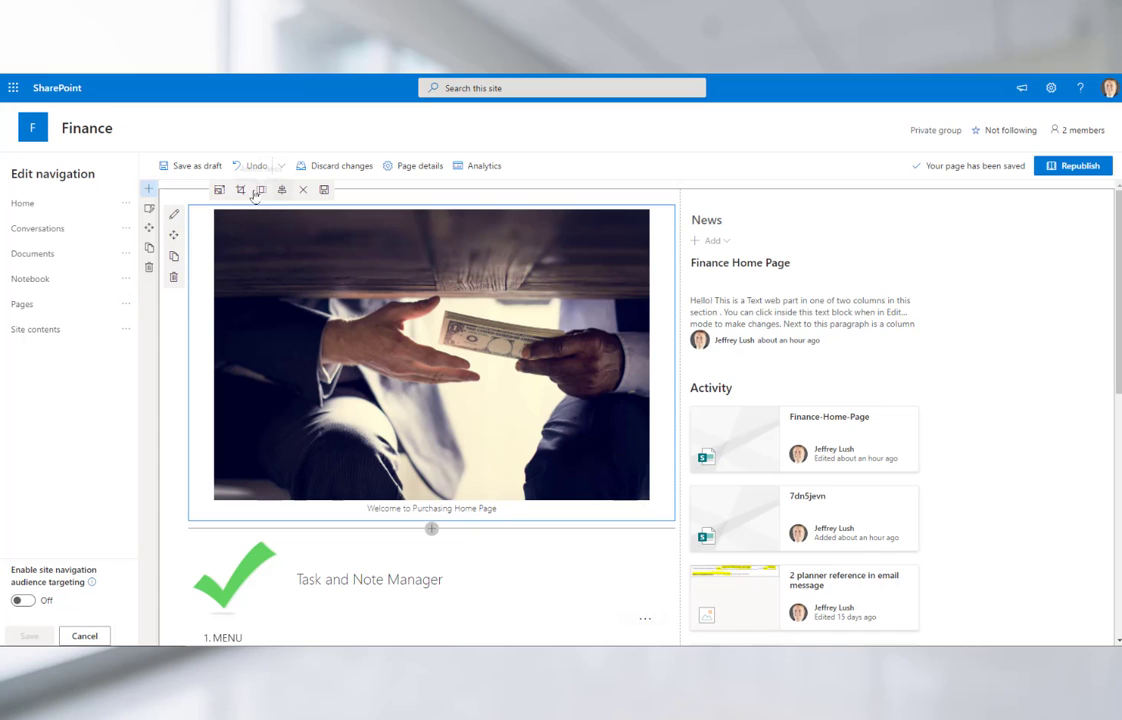
pyautogui.click(822, 253)
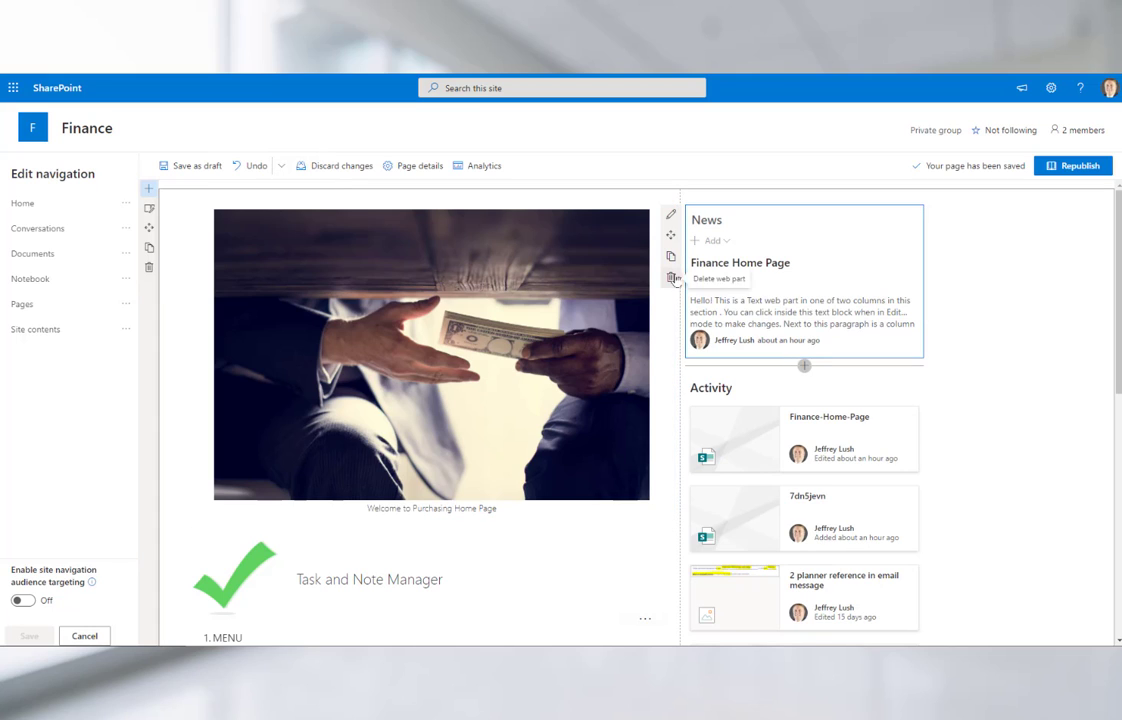
pyautogui.moveTo(742, 337)
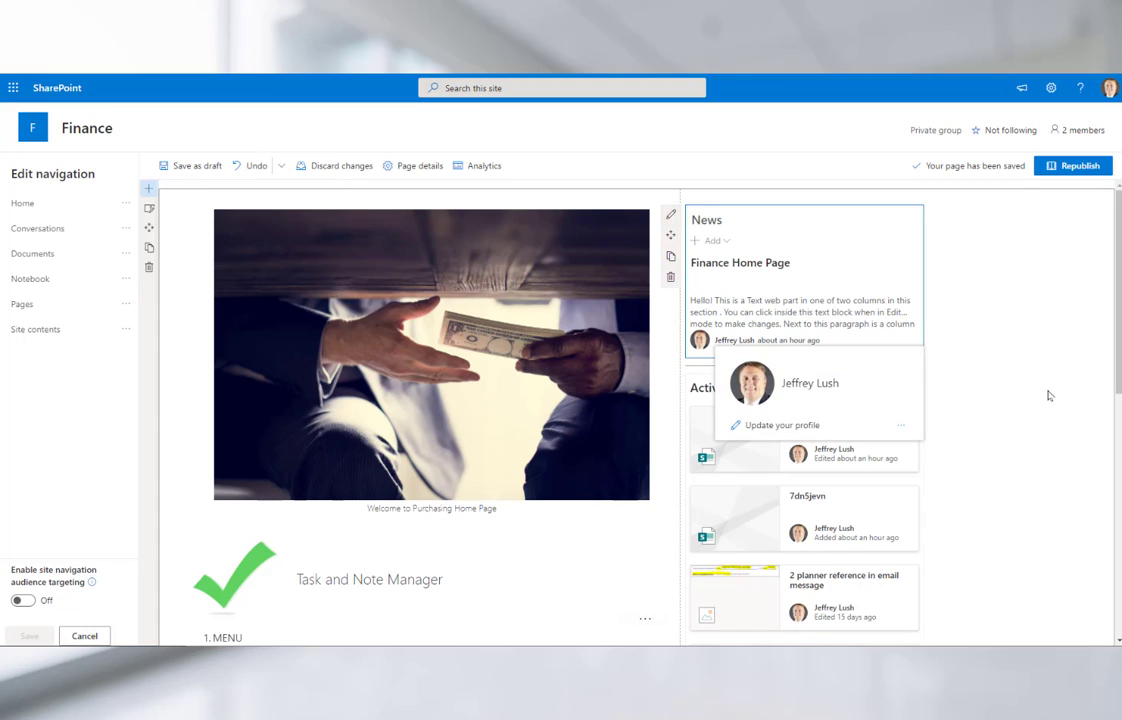
pyautogui.scroll(-2, 876, 386)
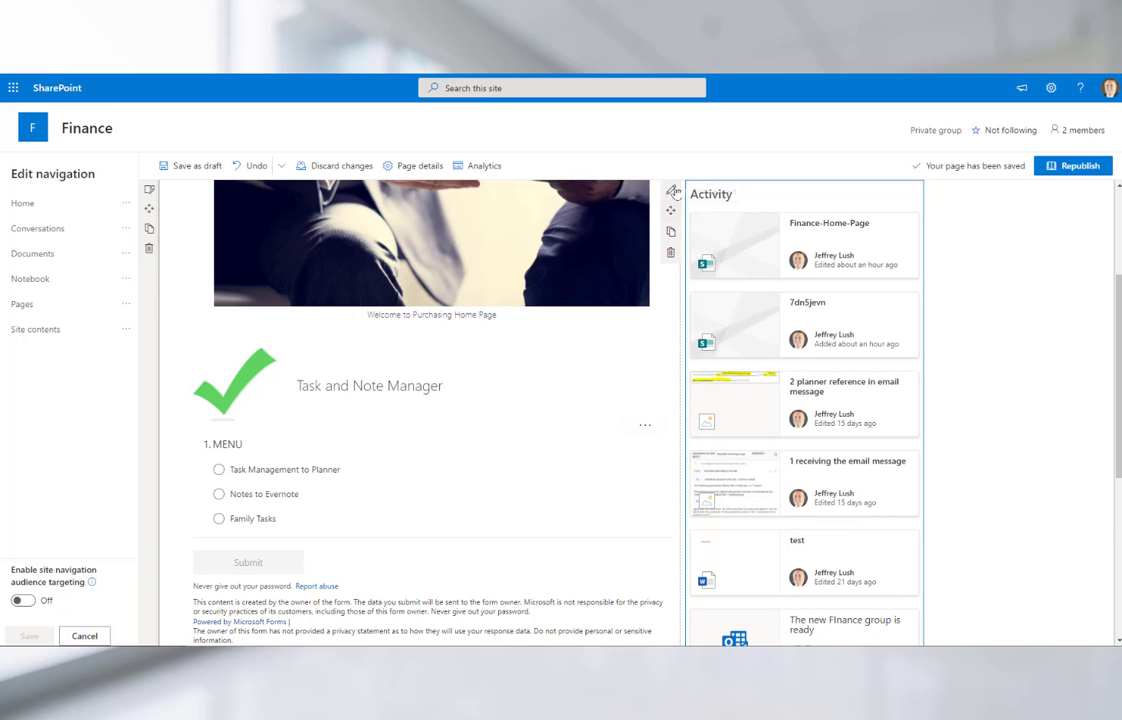
pyautogui.click(454, 397)
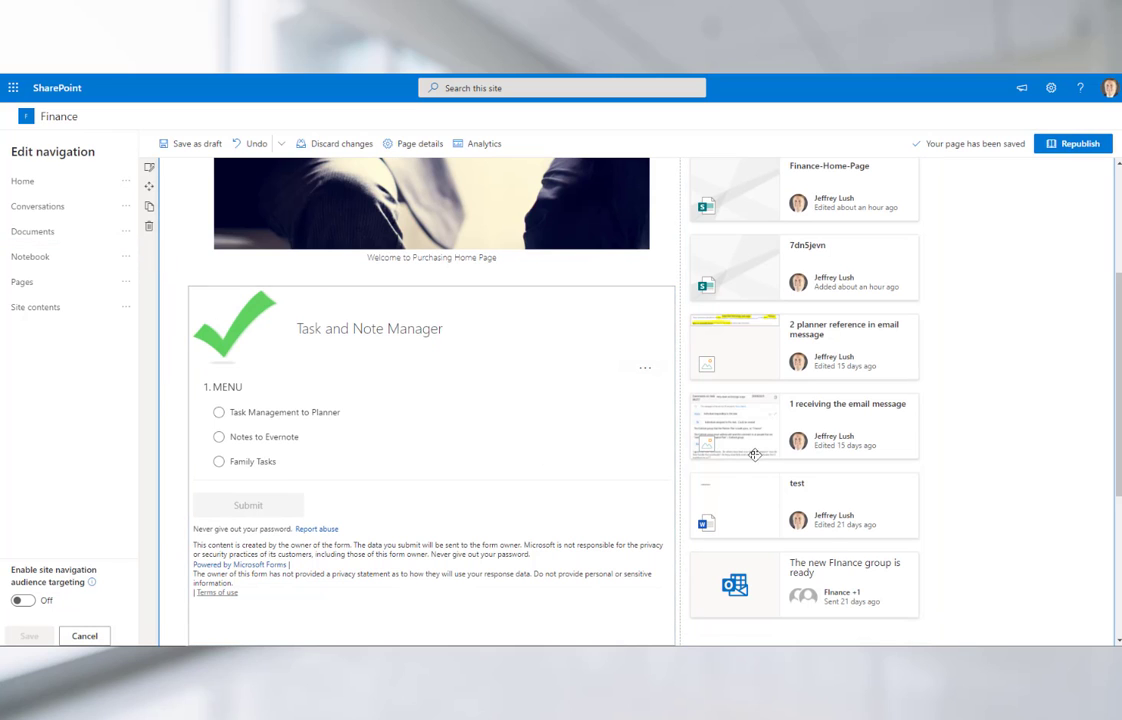
# Look through the Finance page for the insertion points where a new web part can be added in column one
pyautogui.scroll(2, 993, 424)
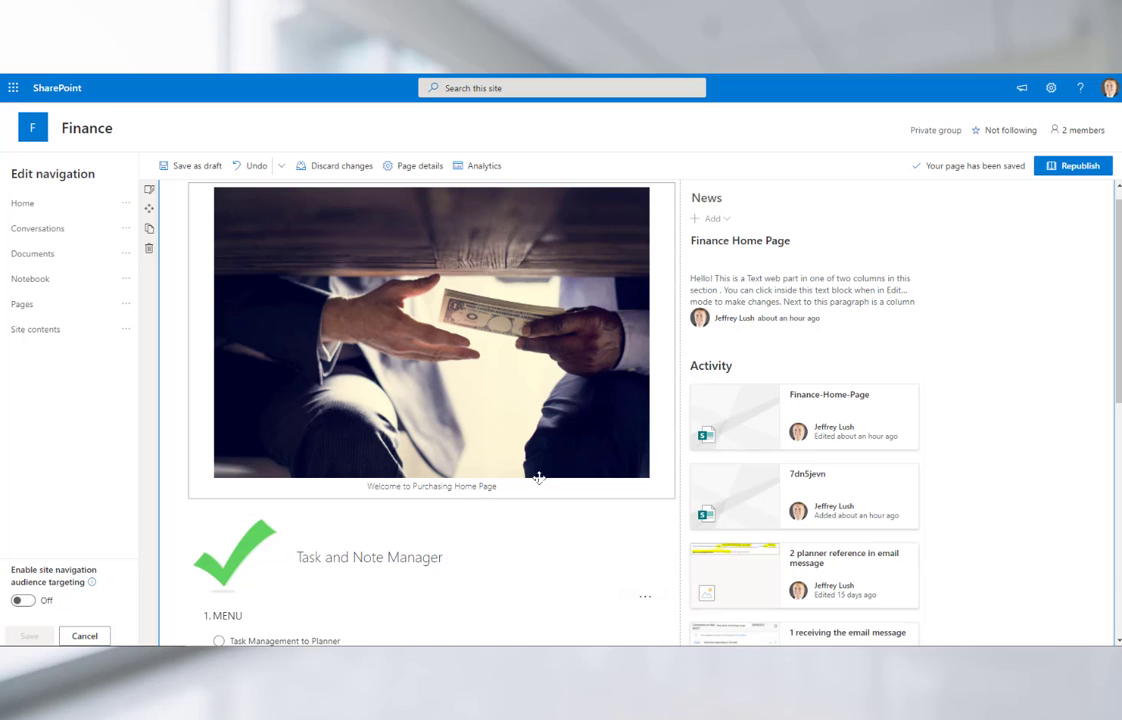
pyautogui.scroll(-10, 849, 368)
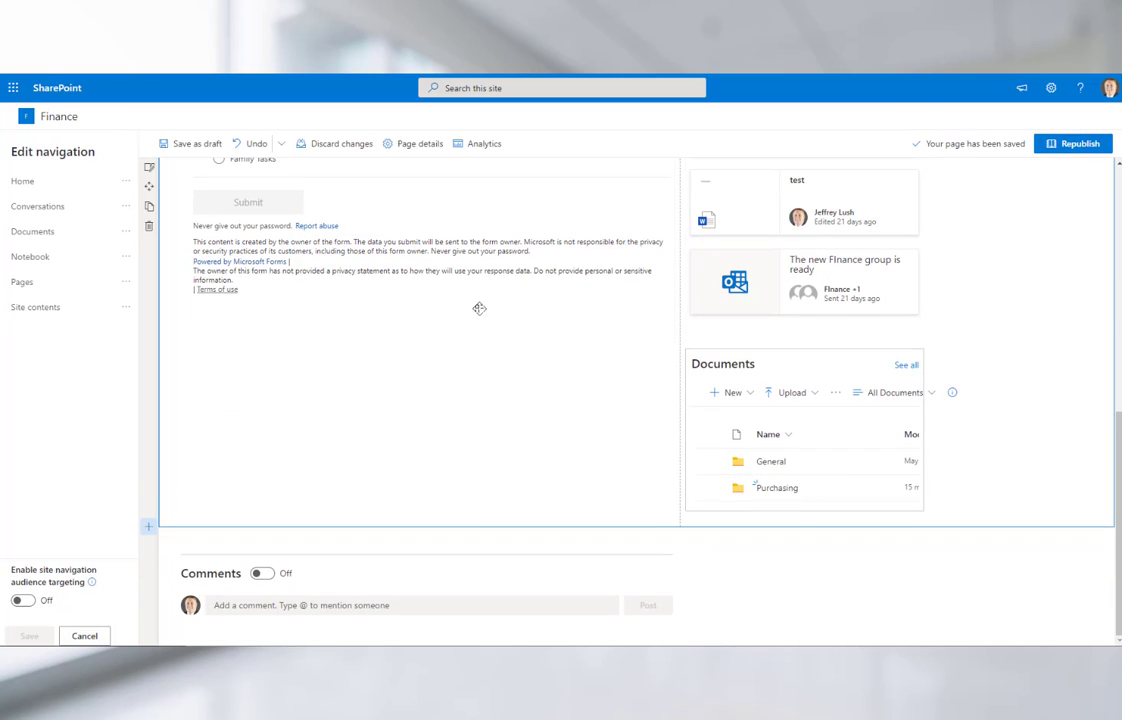
pyautogui.scroll(2, 579, 347)
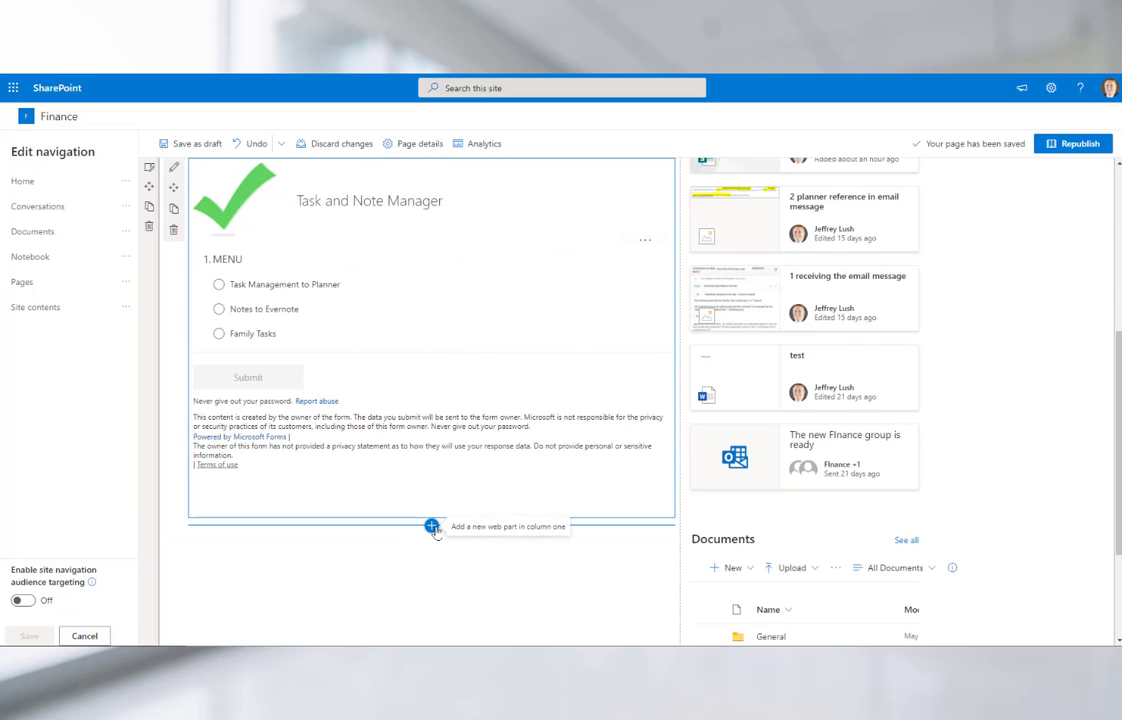
pyautogui.scroll(3, 431, 521)
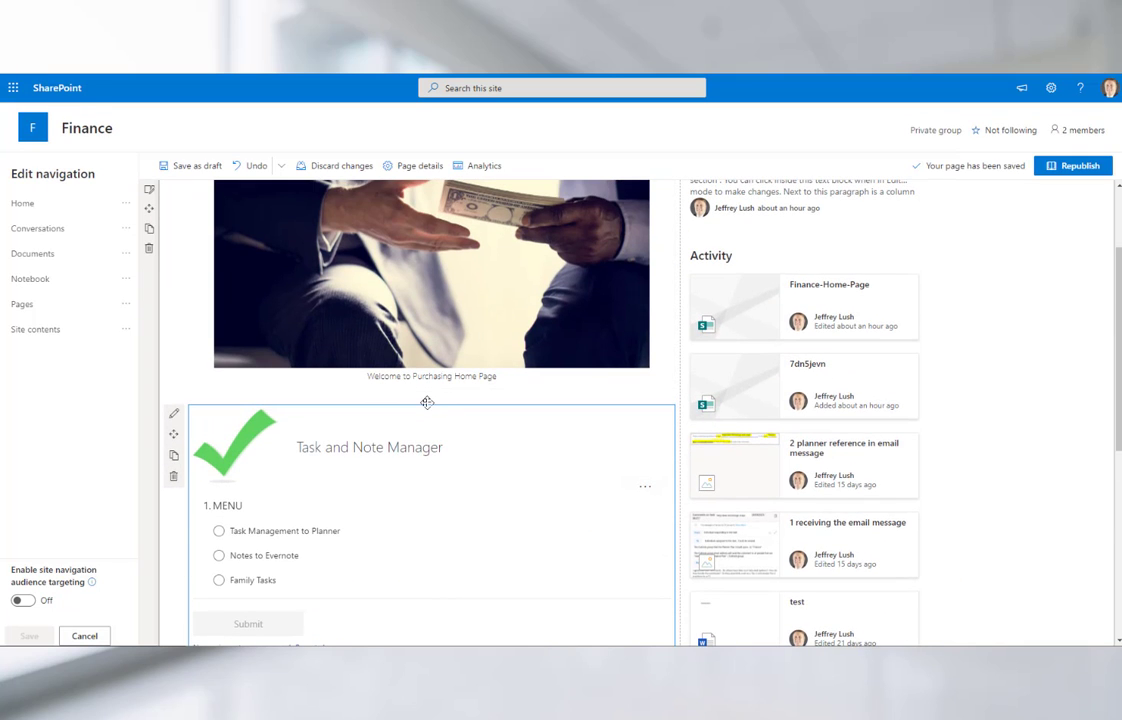
pyautogui.scroll(1, 427, 402)
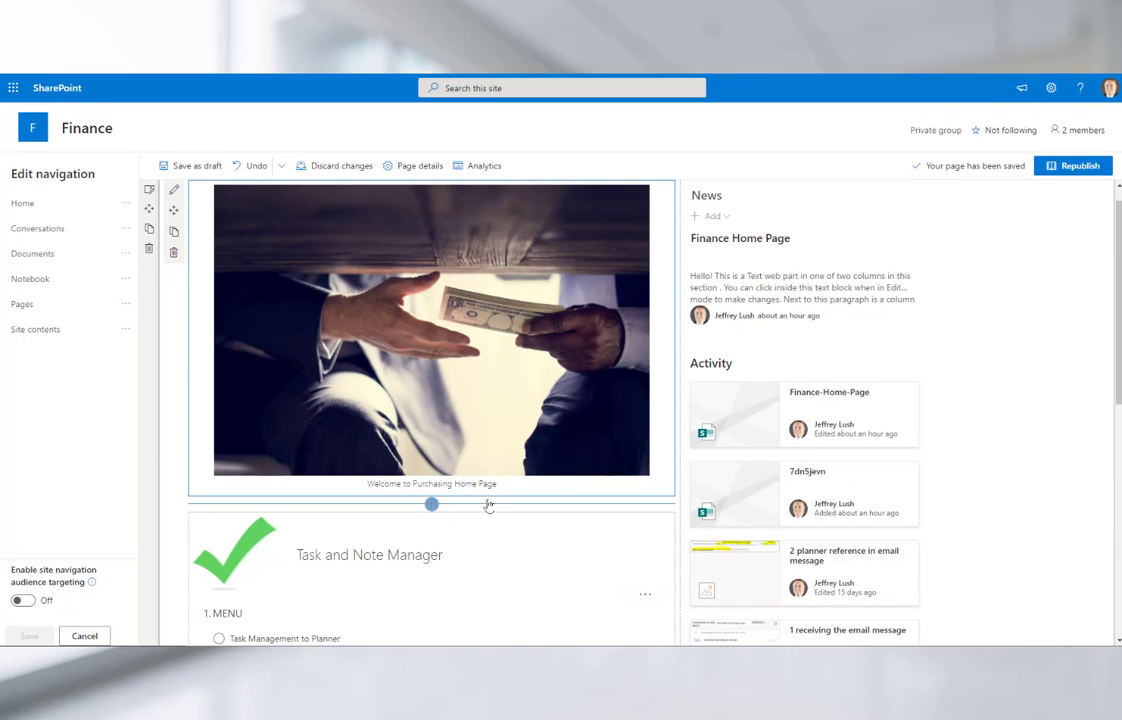
# Open the web part picker below the Task and Note Manager form and examine the available web parts through the Advanced category
pyautogui.scroll(-5, 488, 505)
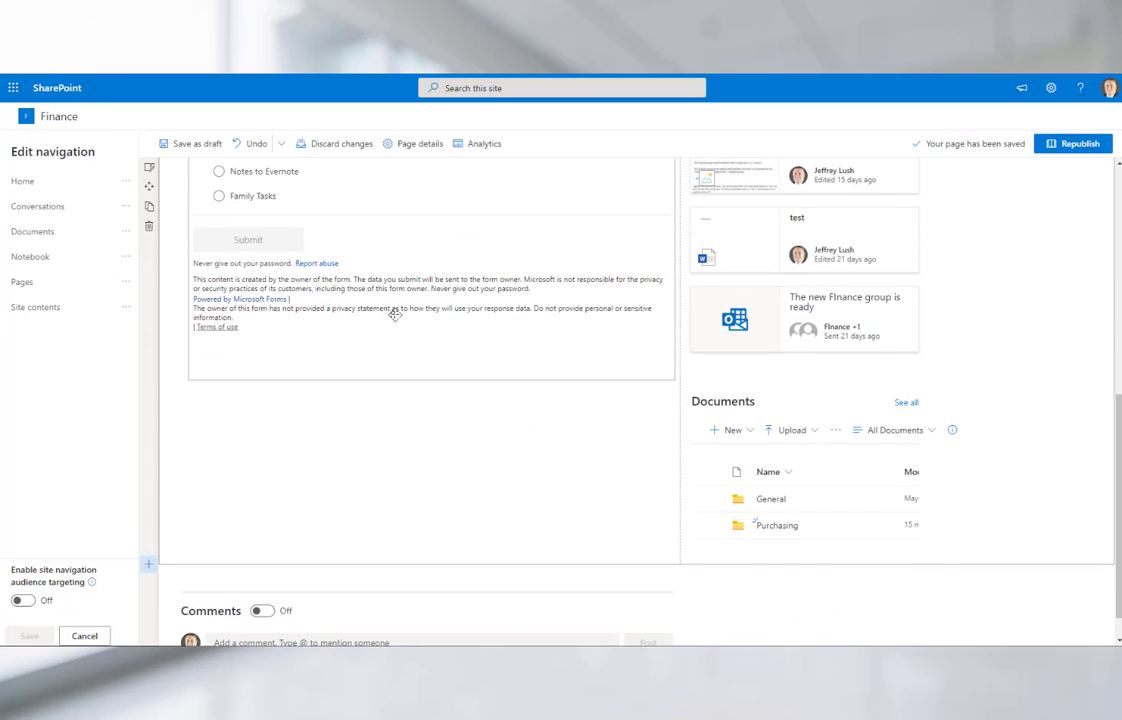
pyautogui.scroll(1, 395, 313)
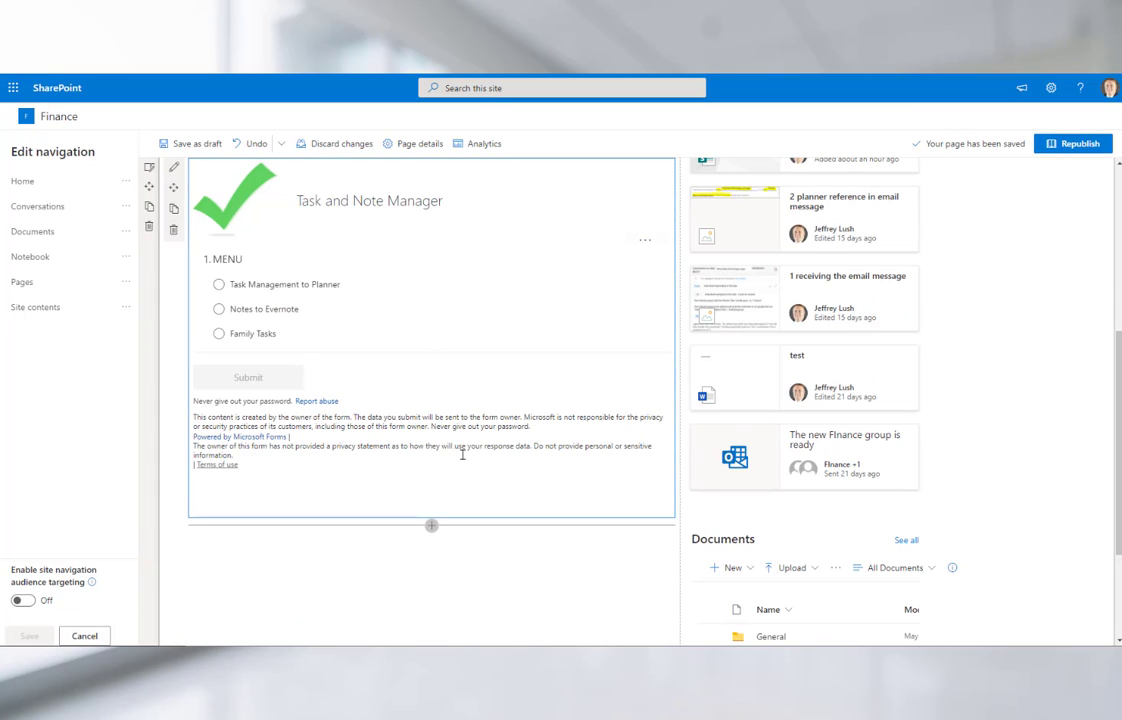
pyautogui.click(431, 526)
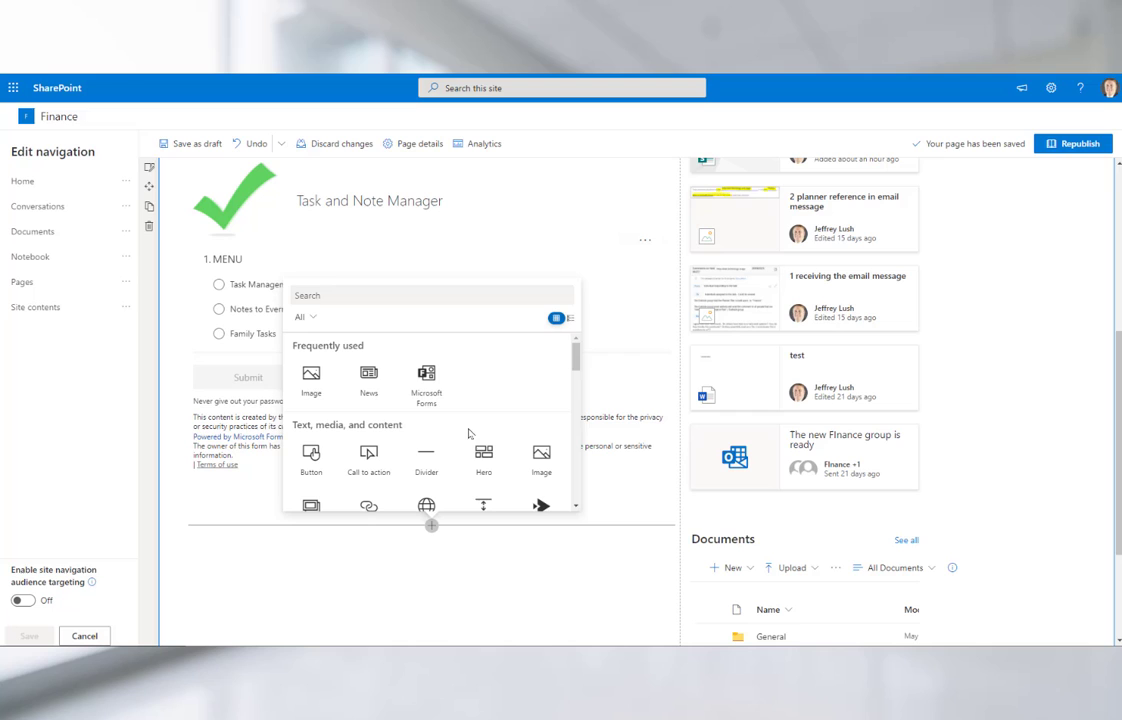
pyautogui.scroll(-3, 456, 383)
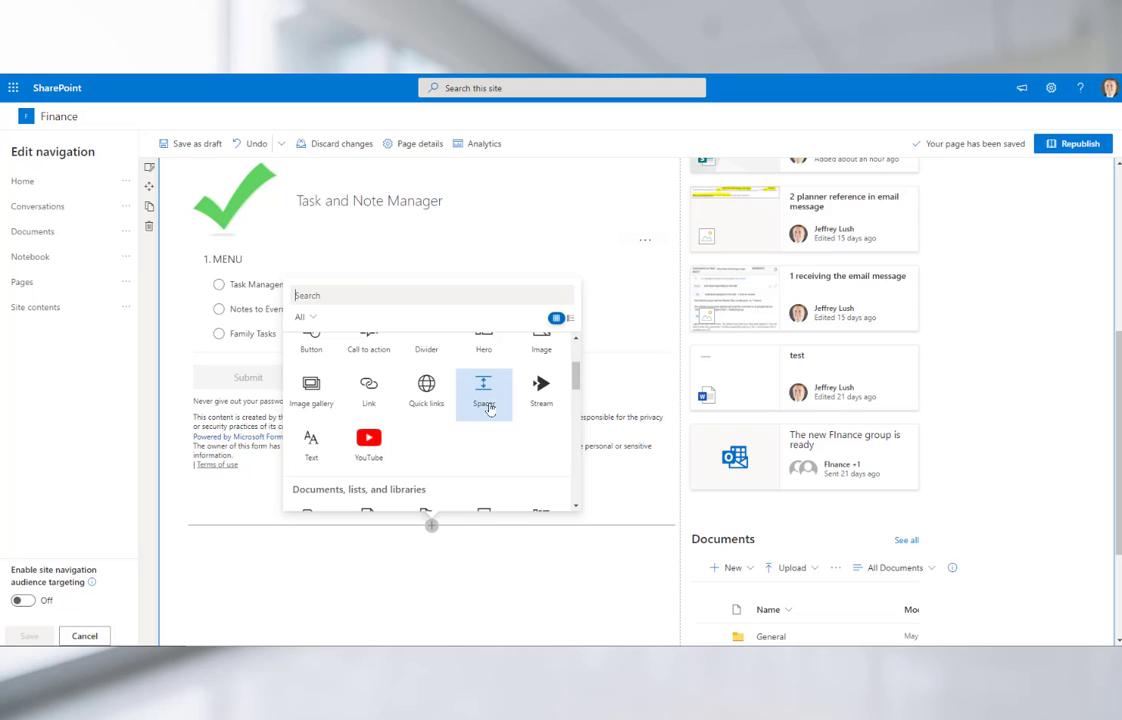
pyautogui.scroll(-3, 484, 400)
pyautogui.scroll(1, 504, 438)
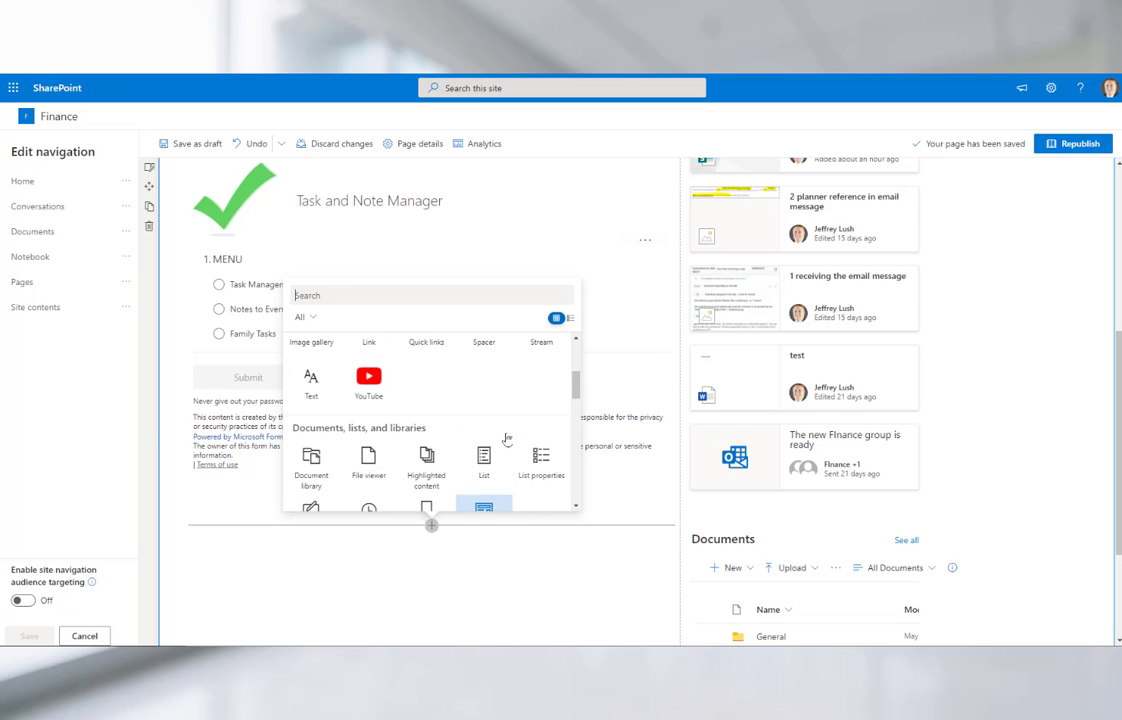
pyautogui.scroll(-5, 506, 438)
pyautogui.scroll(-3, 506, 438)
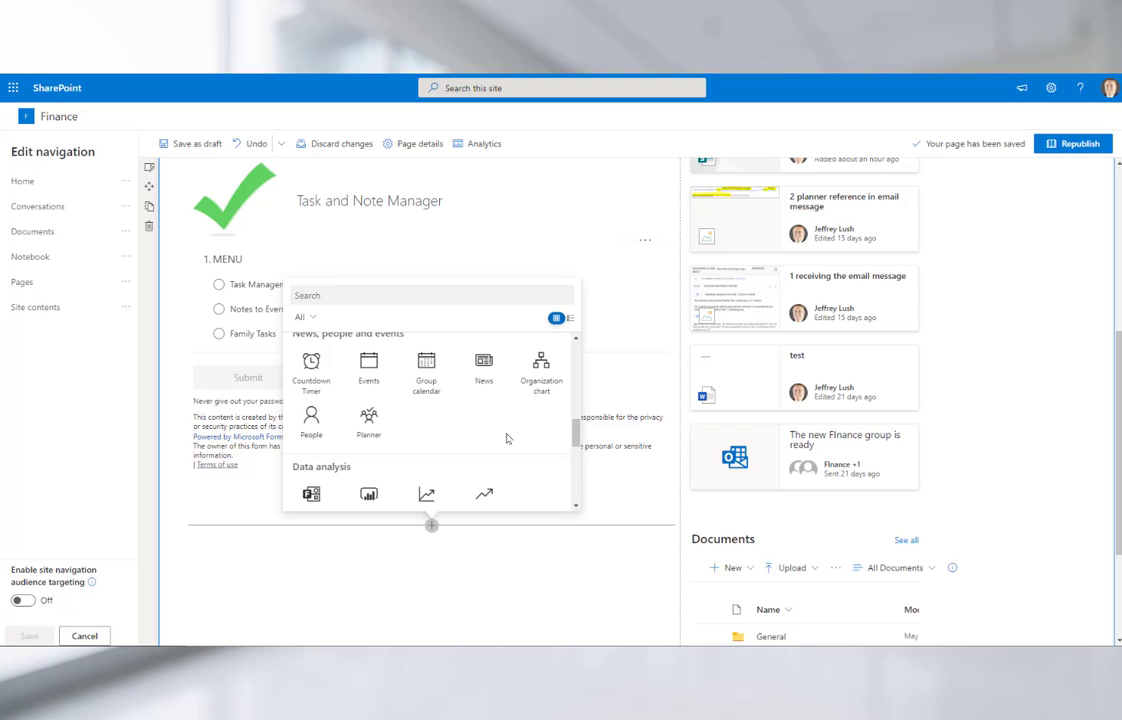
pyautogui.scroll(-2, 498, 431)
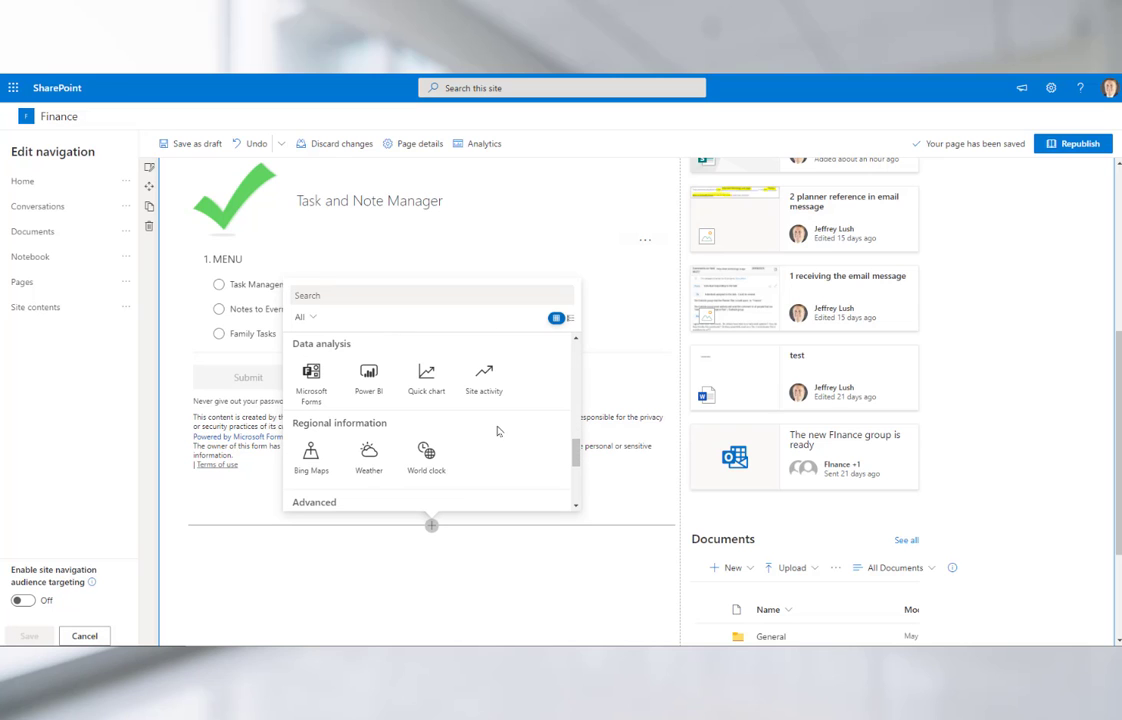
pyautogui.scroll(-4, 497, 430)
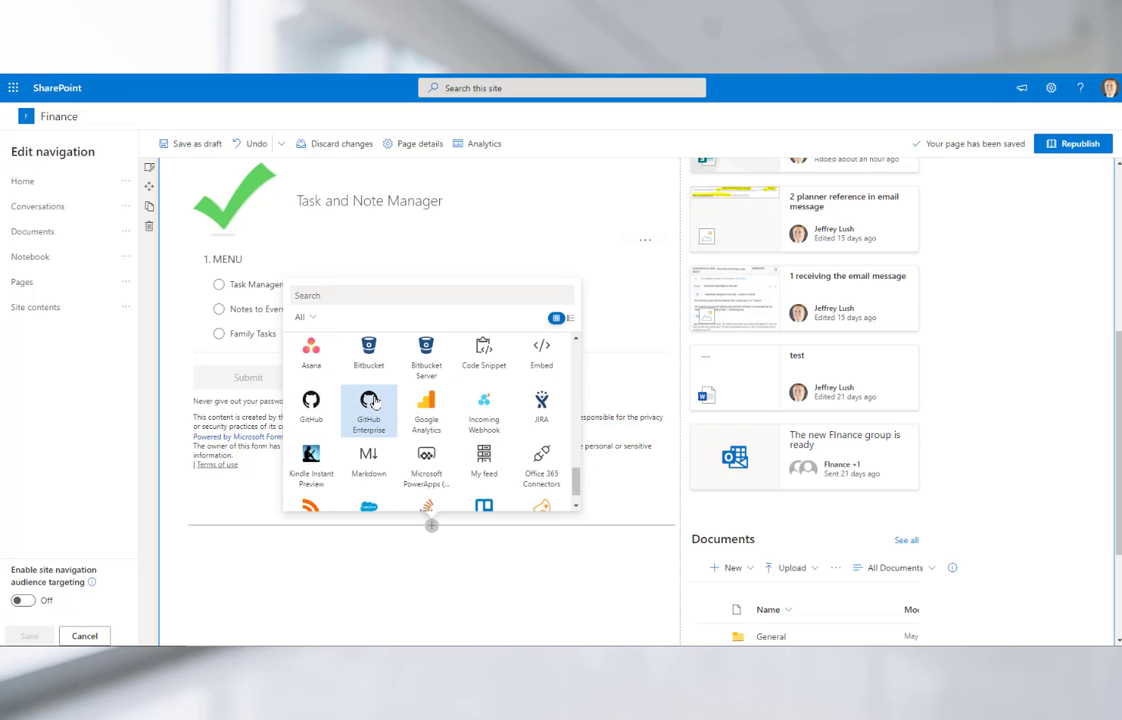
pyautogui.scroll(1, 372, 400)
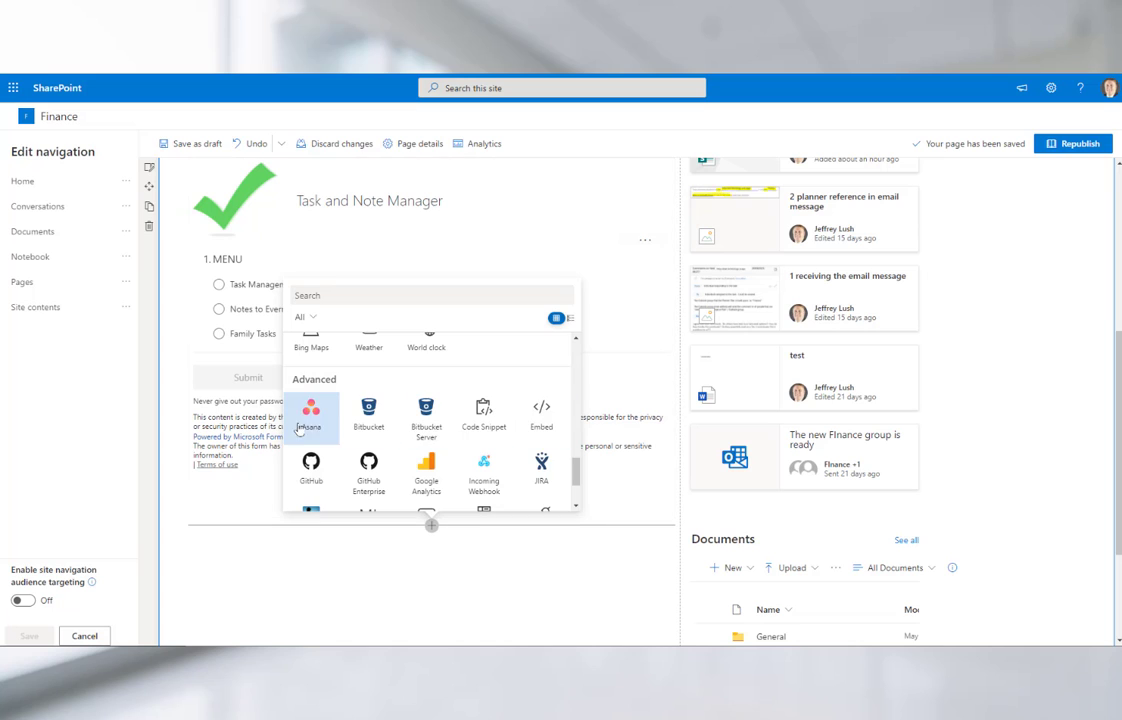
pyautogui.scroll(-2, 483, 420)
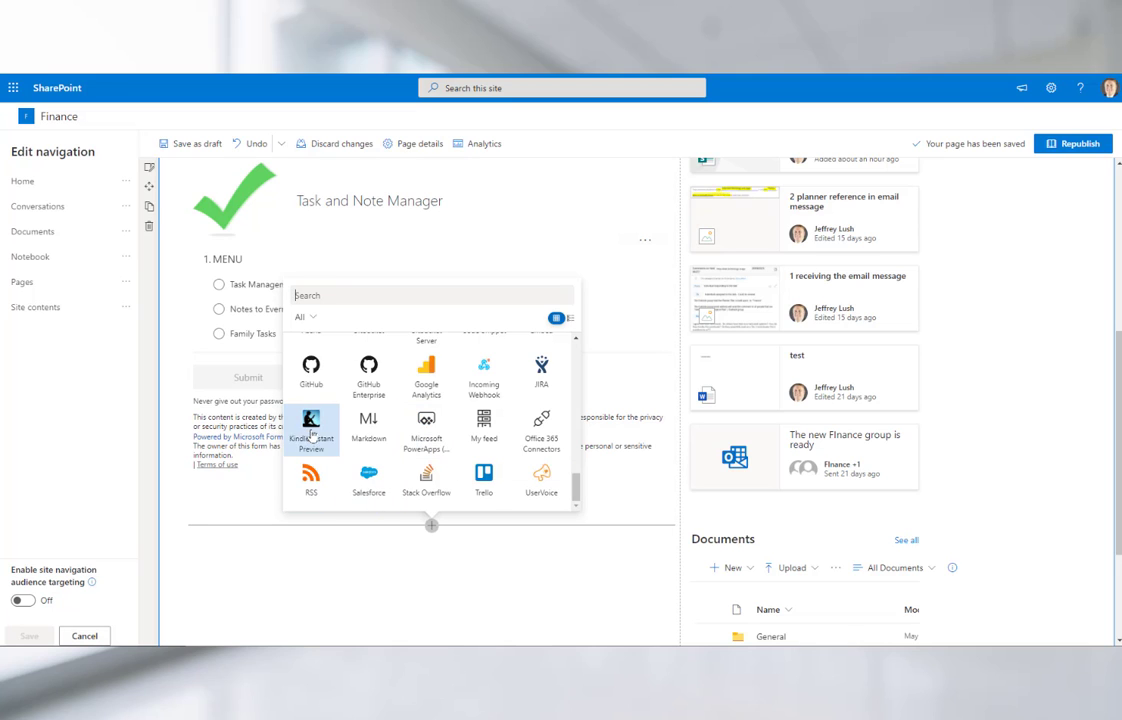
# Insert a Weather web part below the Task and Note Manager form
pyautogui.scroll(2, 499, 418)
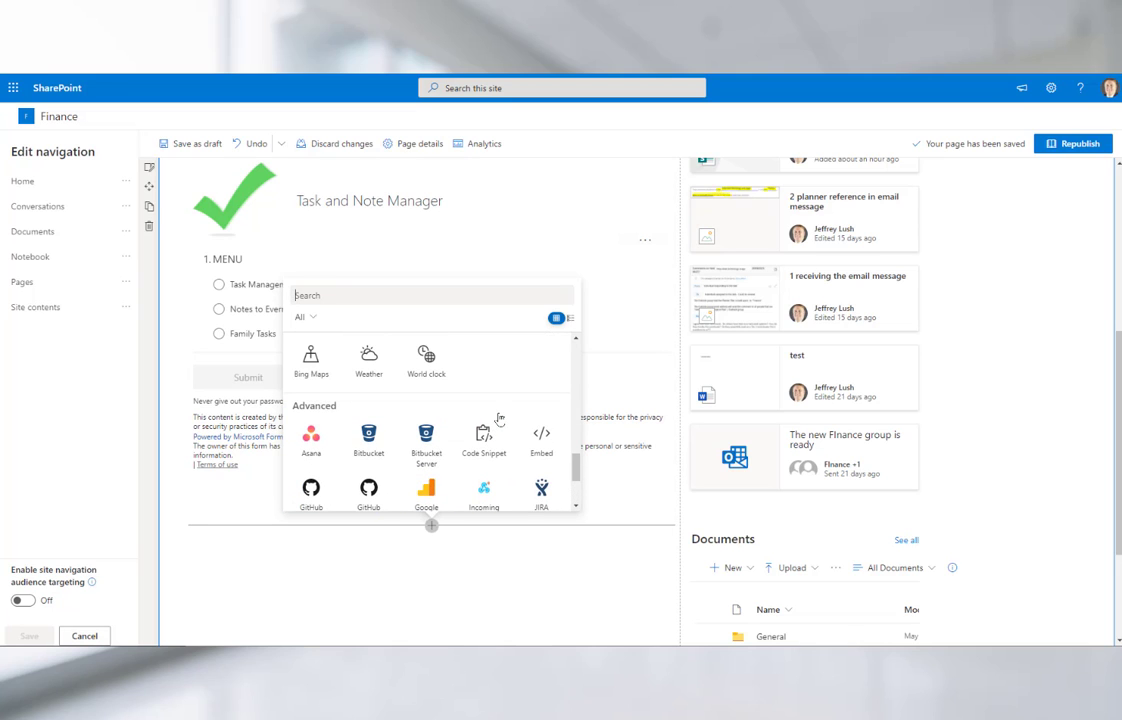
pyautogui.scroll(1, 500, 418)
pyautogui.scroll(-1, 501, 418)
pyautogui.click(369, 360)
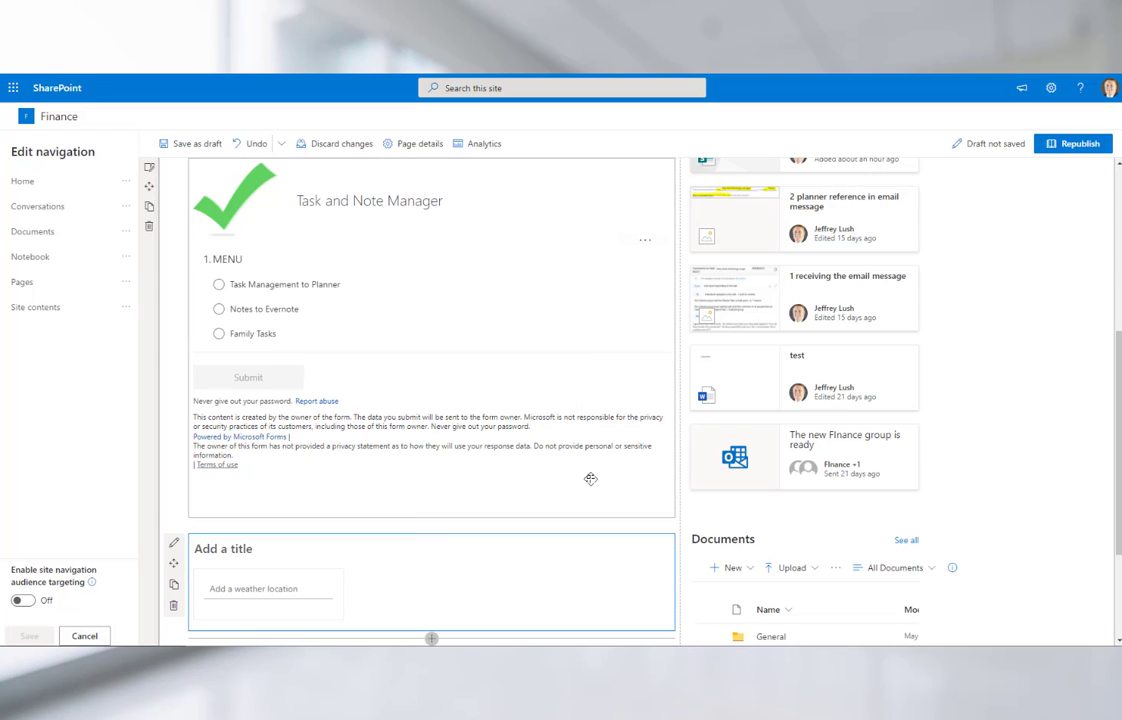
# Look up 36080 in the Weather web part and add the 36080-000 Juiz de Fora, Minas Gerais location
pyautogui.scroll(-3, 450, 522)
pyautogui.click(319, 410)
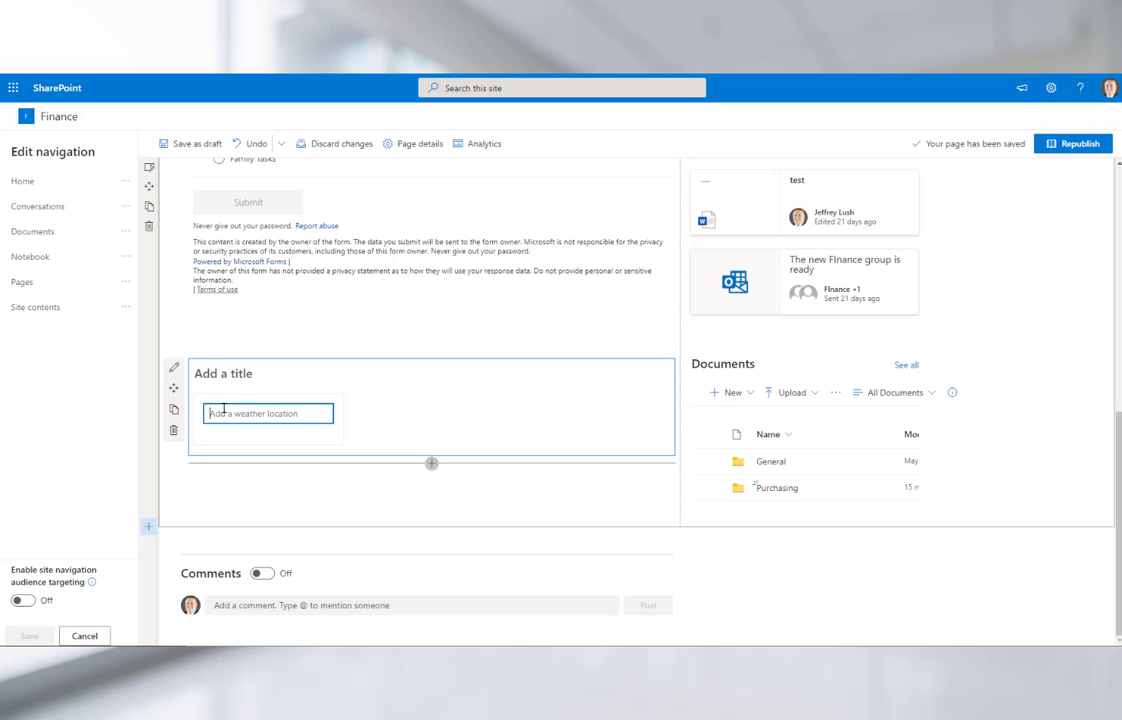
pyautogui.write('s')
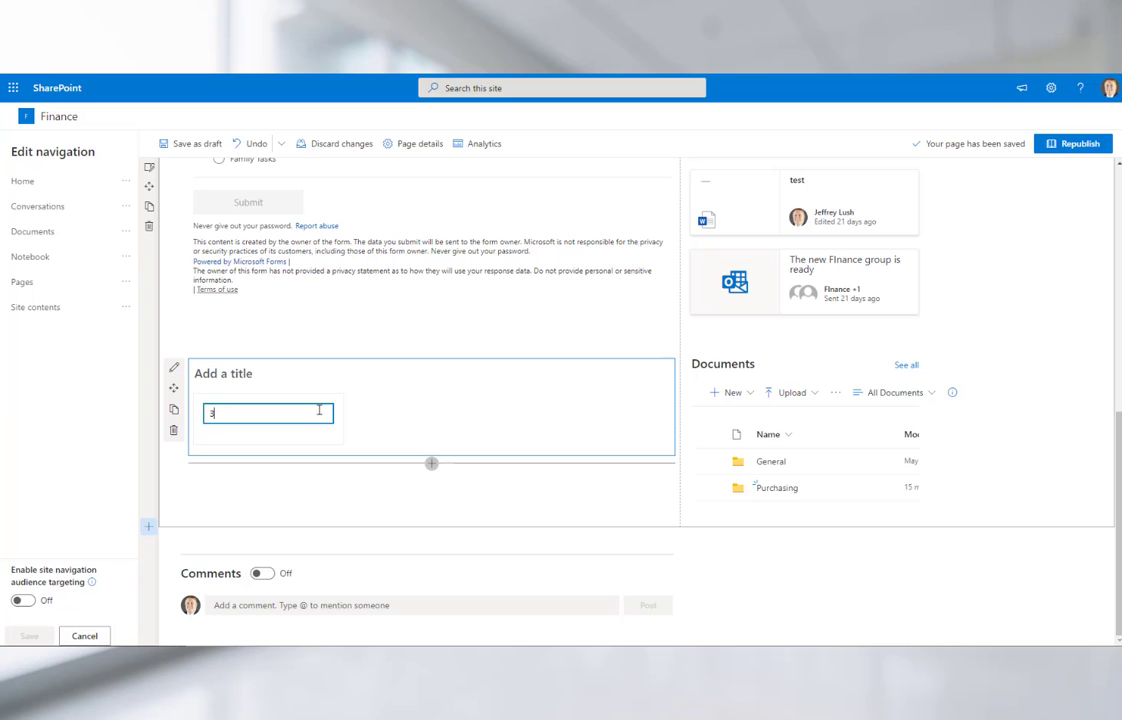
pyautogui.write('6080')
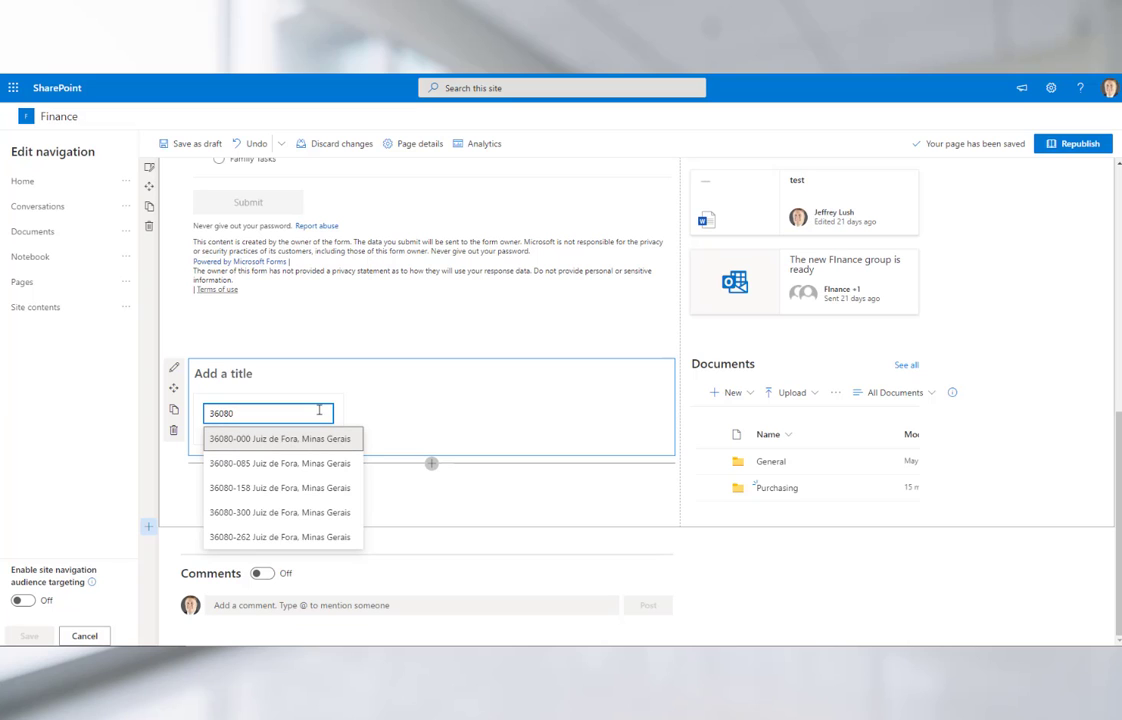
pyautogui.press('Return')
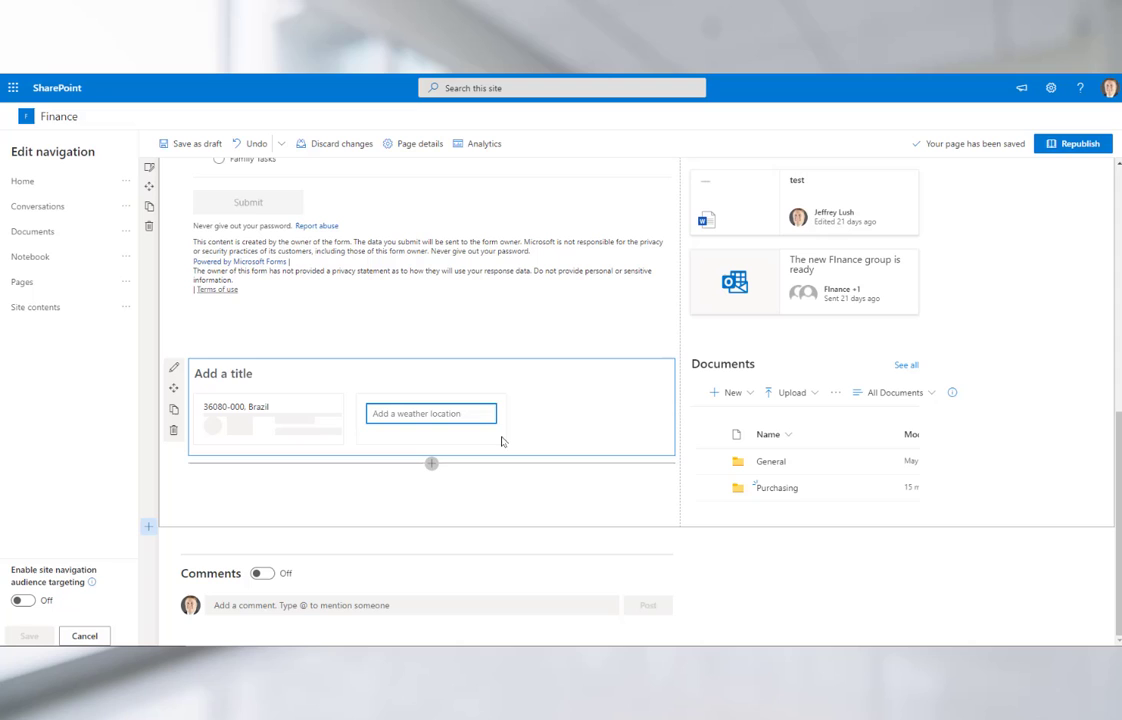
pyautogui.click(440, 478)
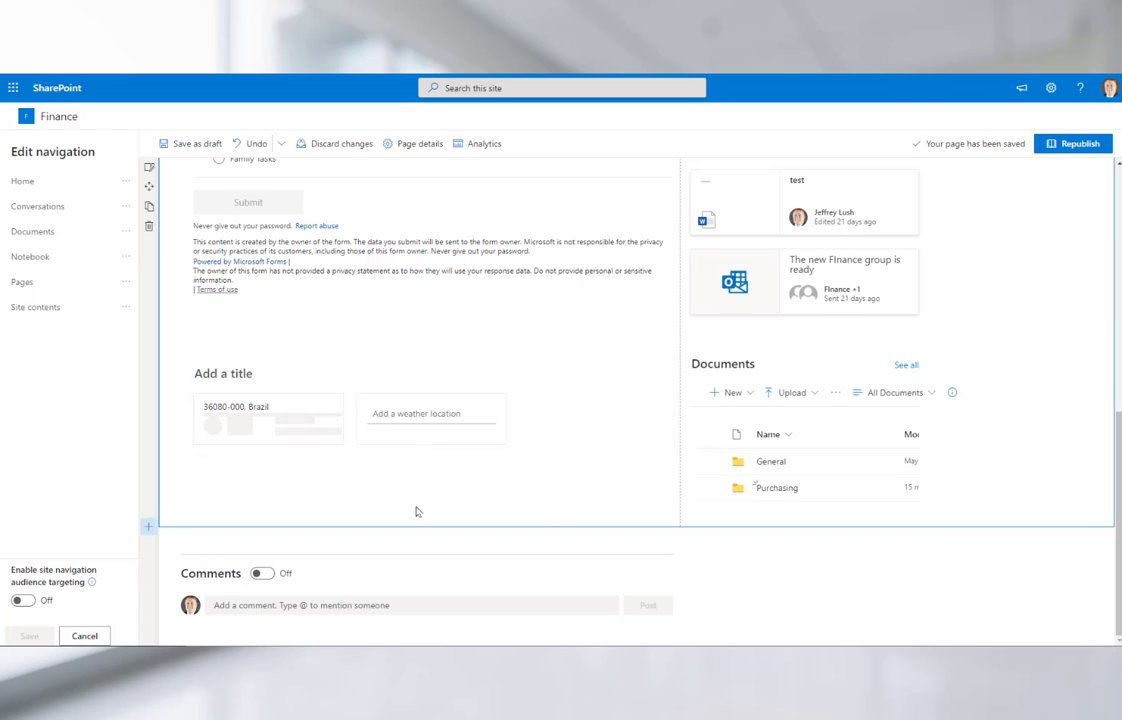
# Add Wetumpka, Alabama as the second location in the Weather web part
pyautogui.scroll(5, 417, 512)
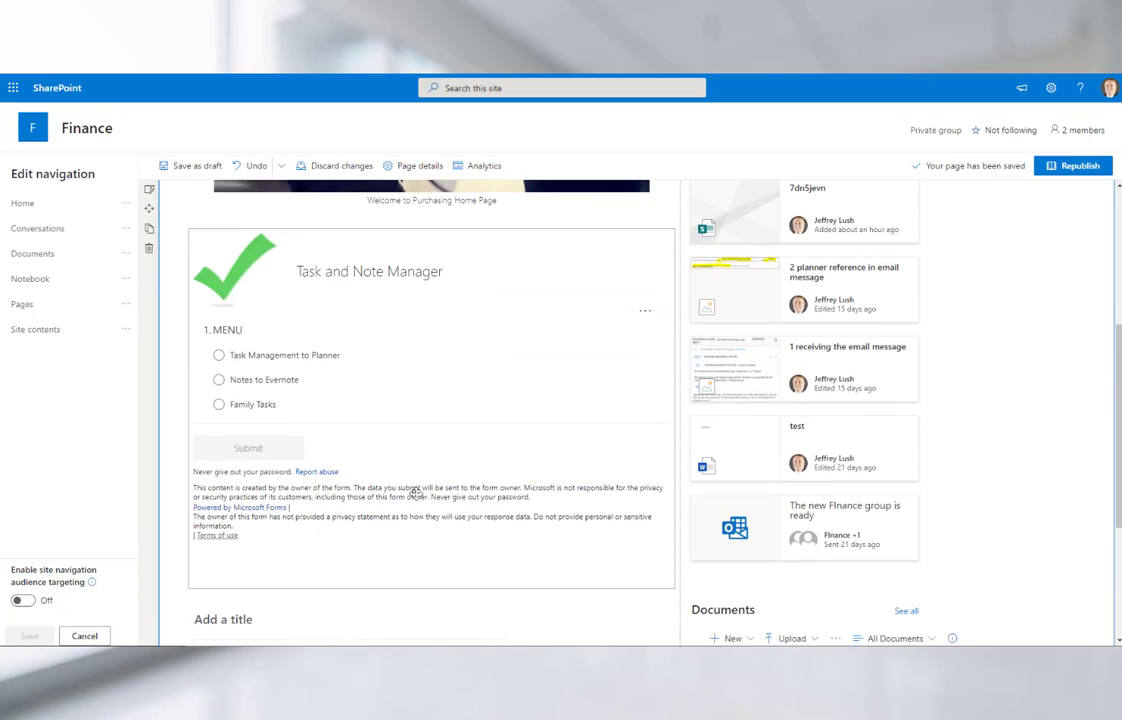
pyautogui.scroll(-2, 414, 493)
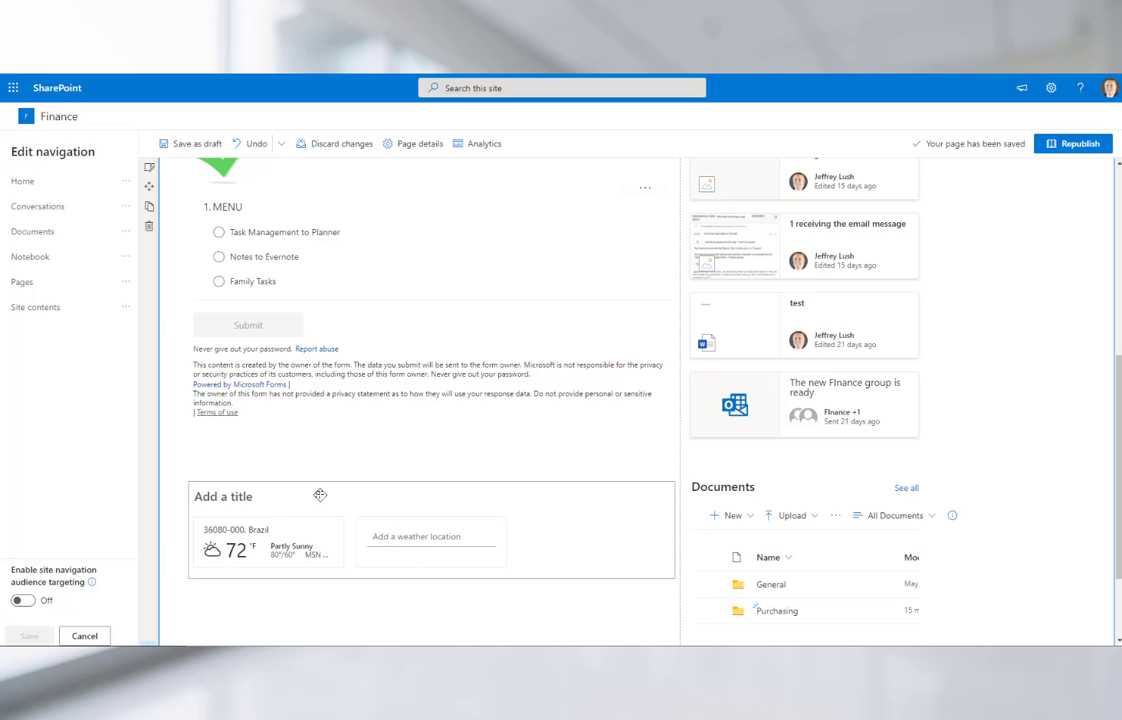
pyautogui.click(437, 540)
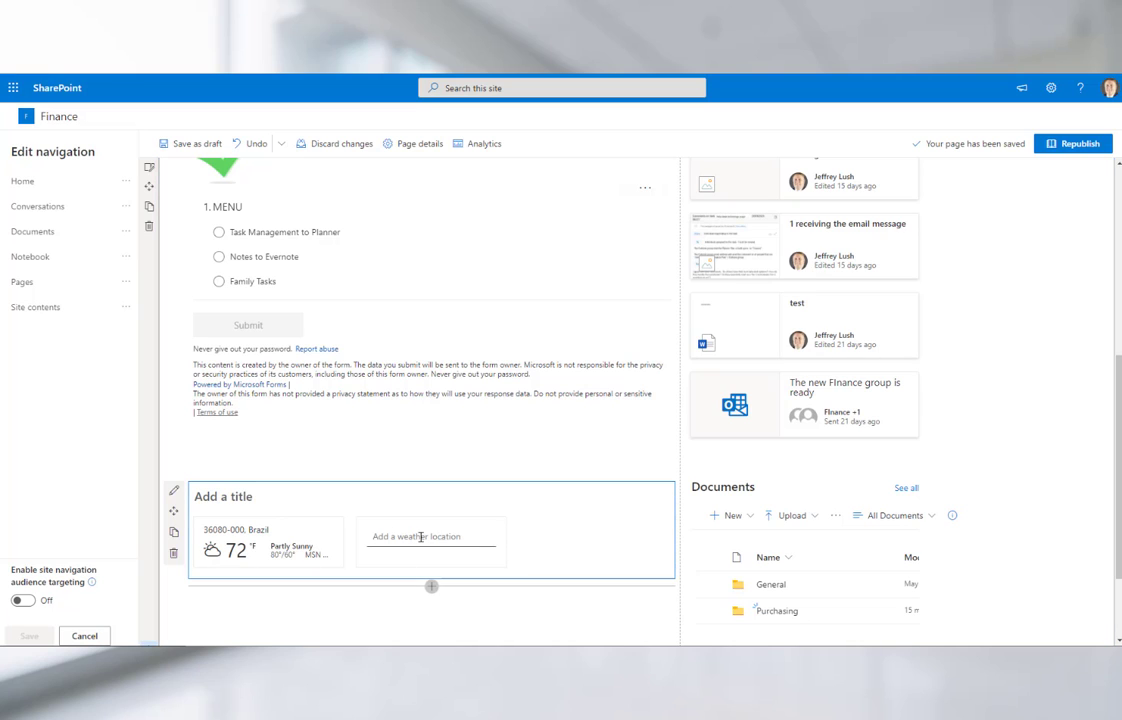
pyautogui.write('we')
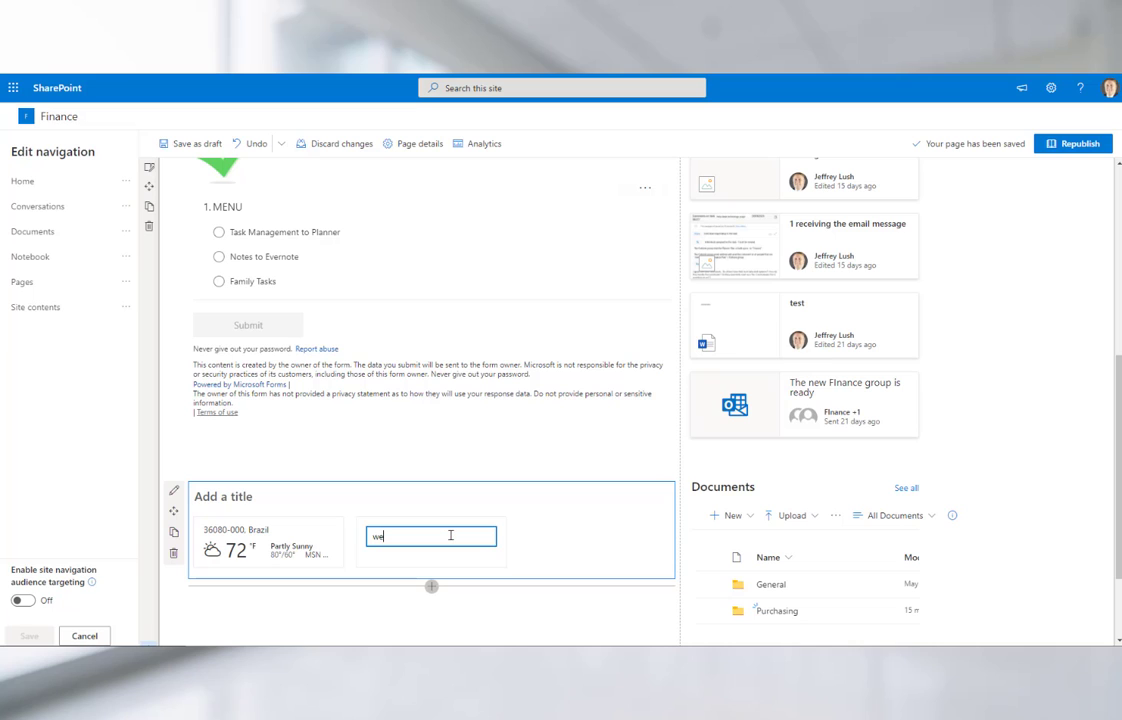
pyautogui.write('tum')
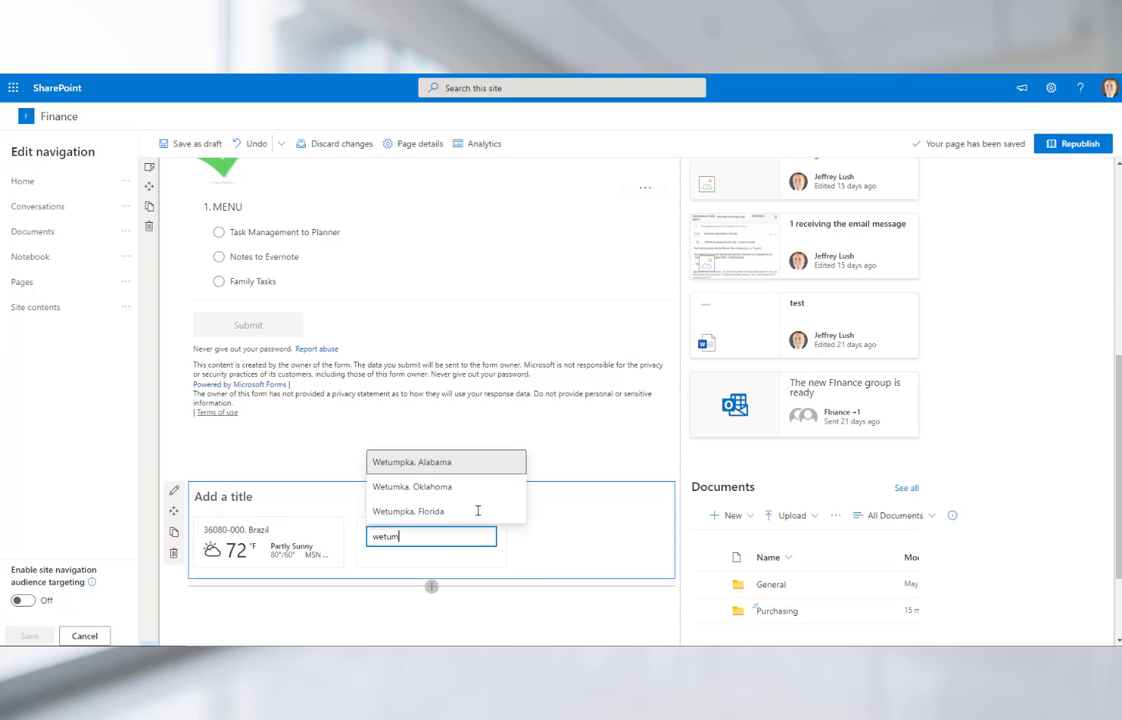
pyautogui.click(456, 462)
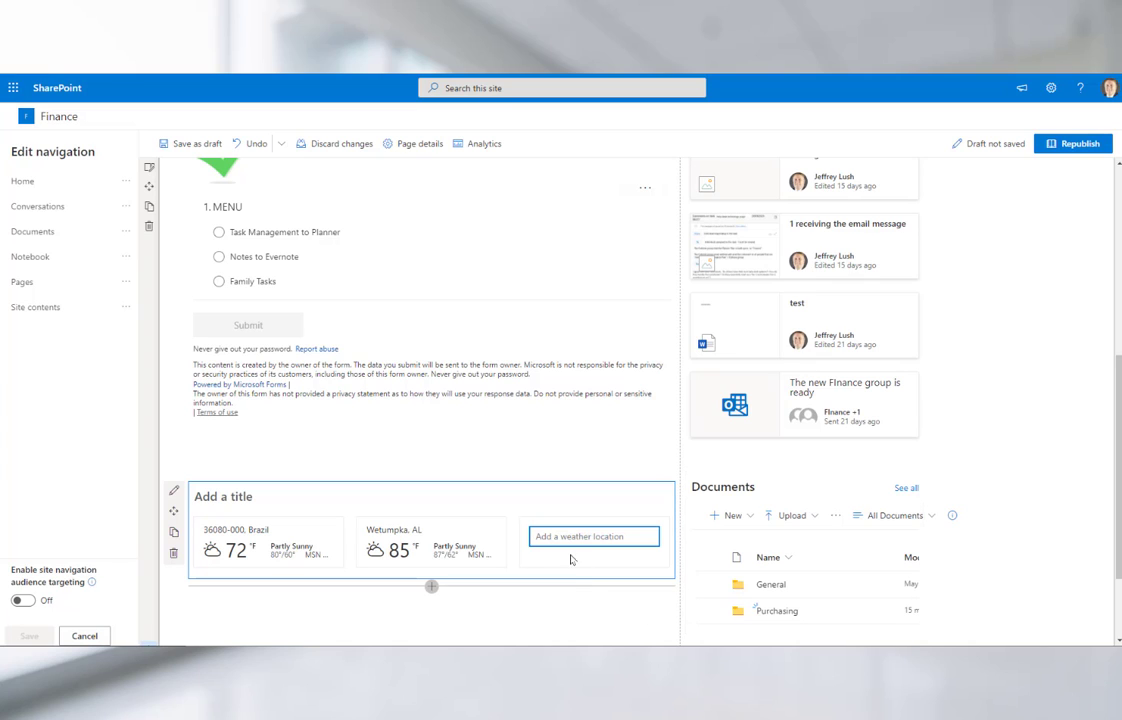
# Add Green Valley Lake, CA instead of Running Springs, and reorder the weather cards with Green Valley Lake first and Brazil last
pyautogui.write('running springs')
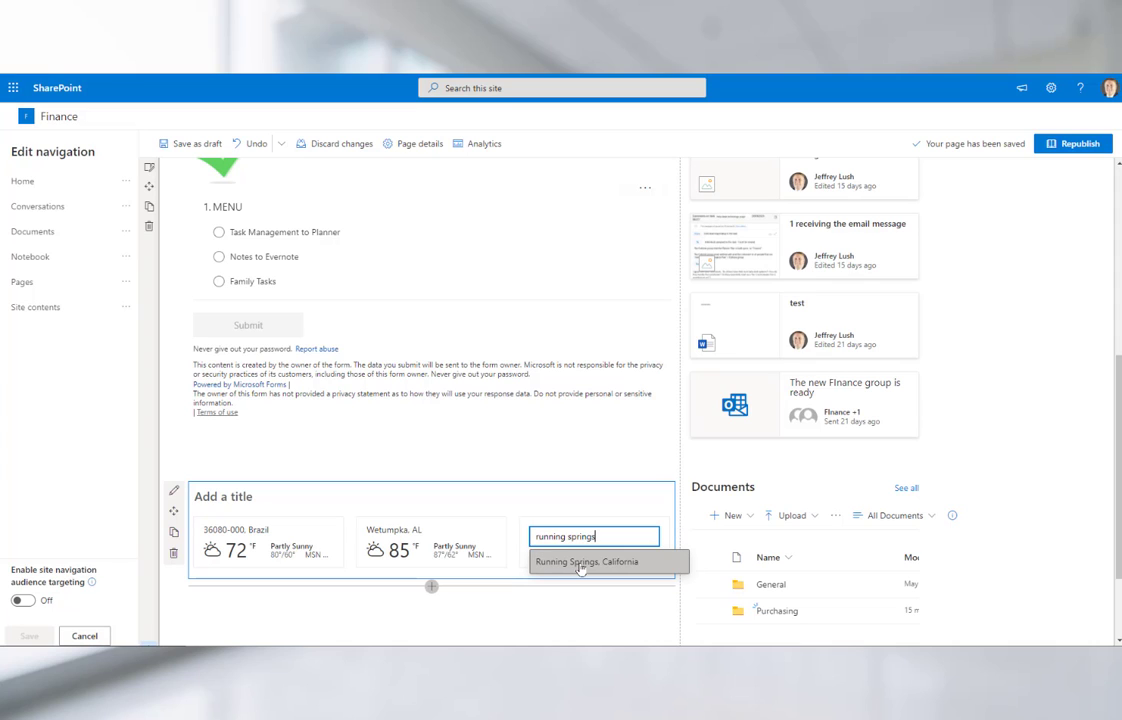
pyautogui.hotkey('ctrl', 'a')
pyautogui.write('Gre')
pyautogui.click(580, 563)
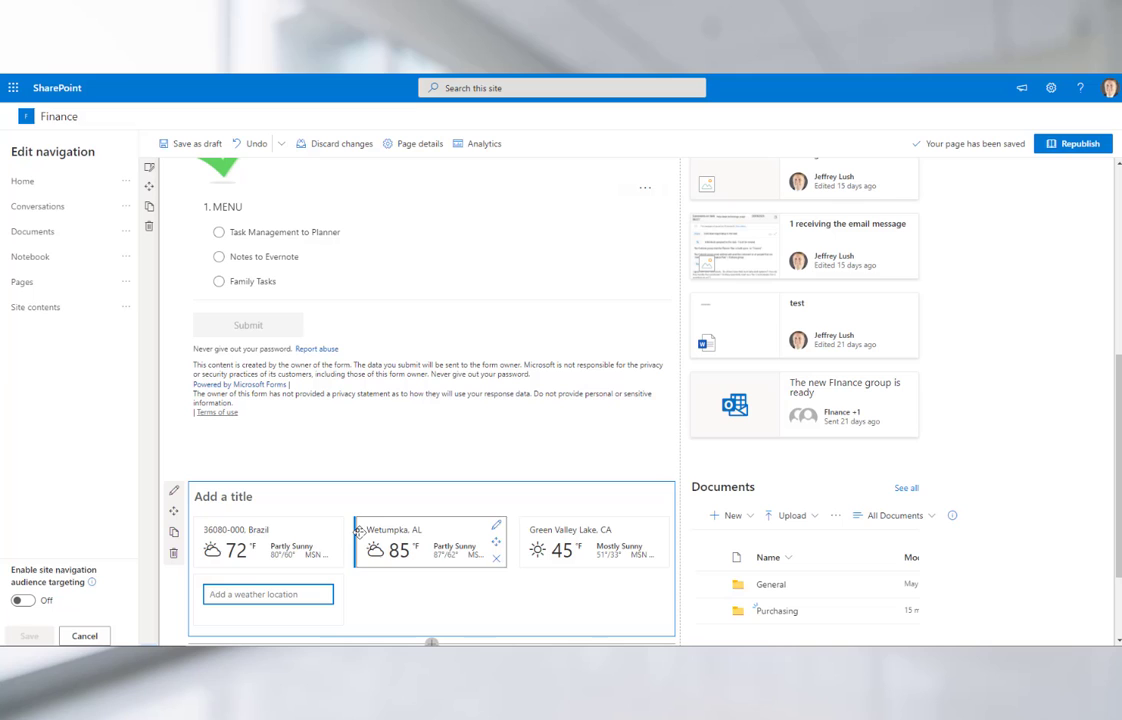
pyautogui.moveTo(265, 530)
pyautogui.mouseDown()
pyautogui.moveTo(400, 540)
pyautogui.moveTo(204, 543)
pyautogui.moveTo(258, 543)
pyautogui.mouseUp()
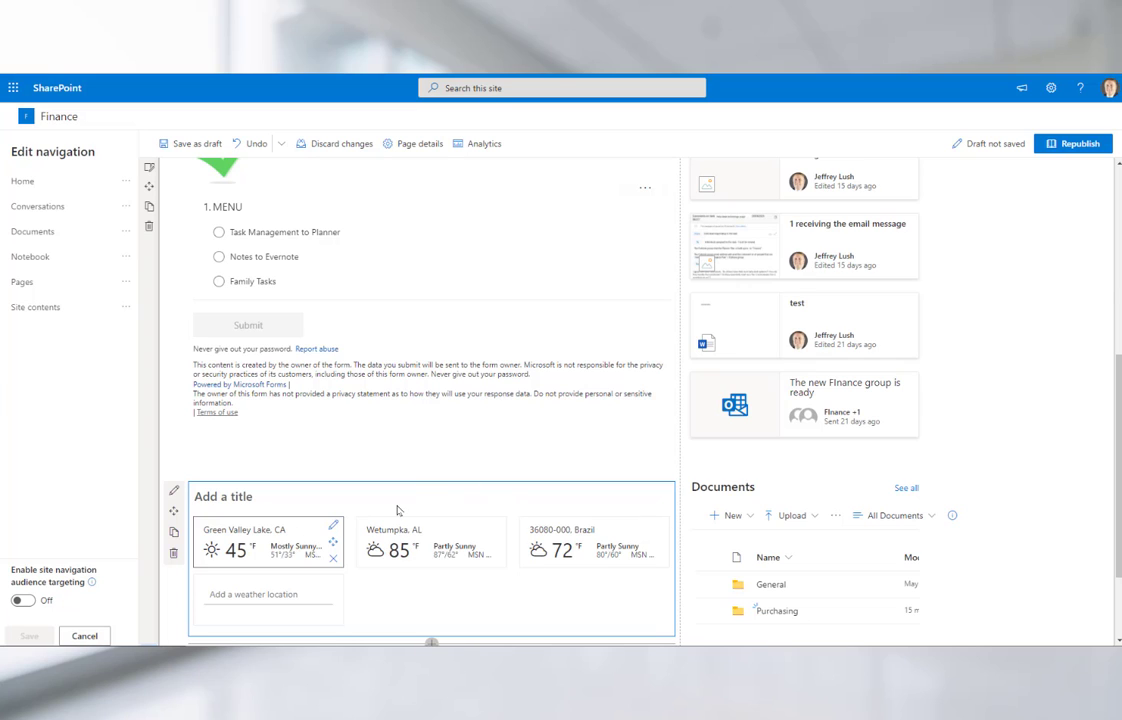
pyautogui.click(516, 487)
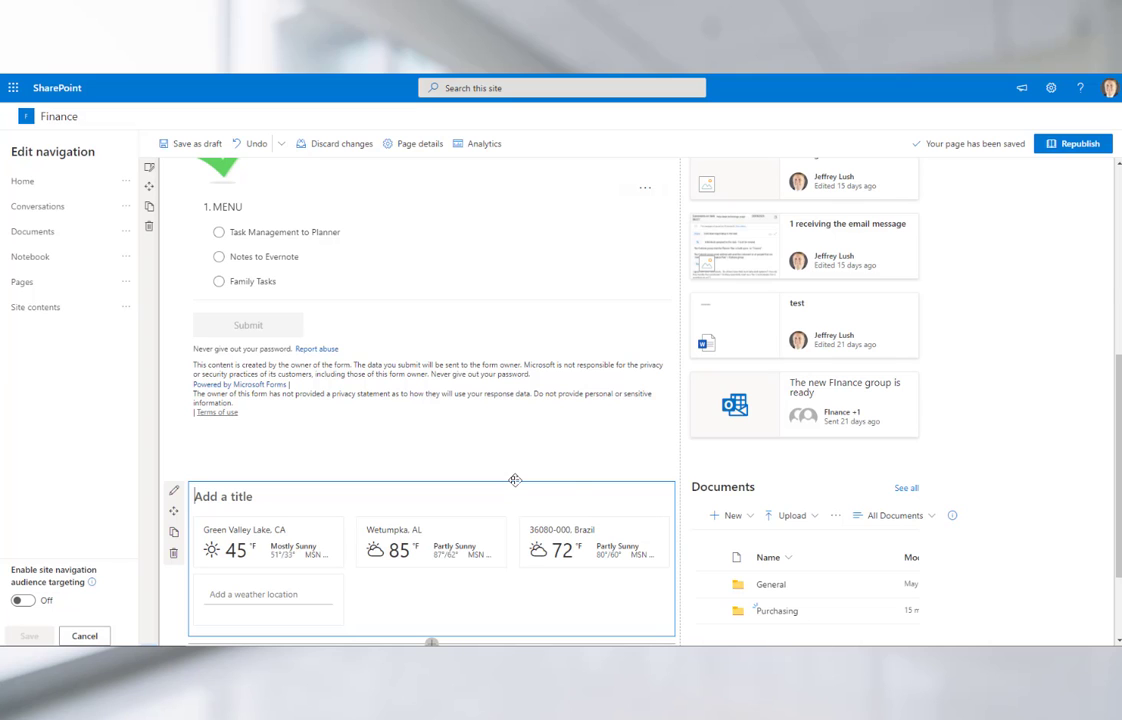
# Move the Weather web part into the second column above Documents, and return it to the first column below the form
pyautogui.moveTo(515, 480); pyautogui.dragTo(800, 468)
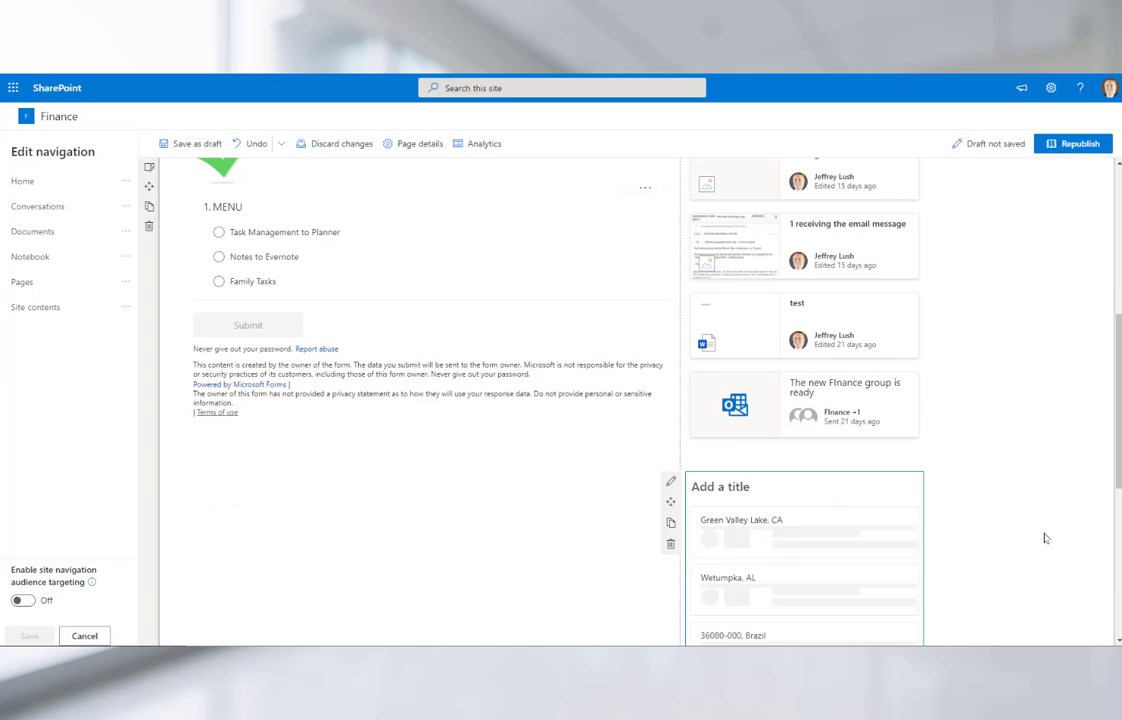
pyautogui.scroll(-4, 1059, 562)
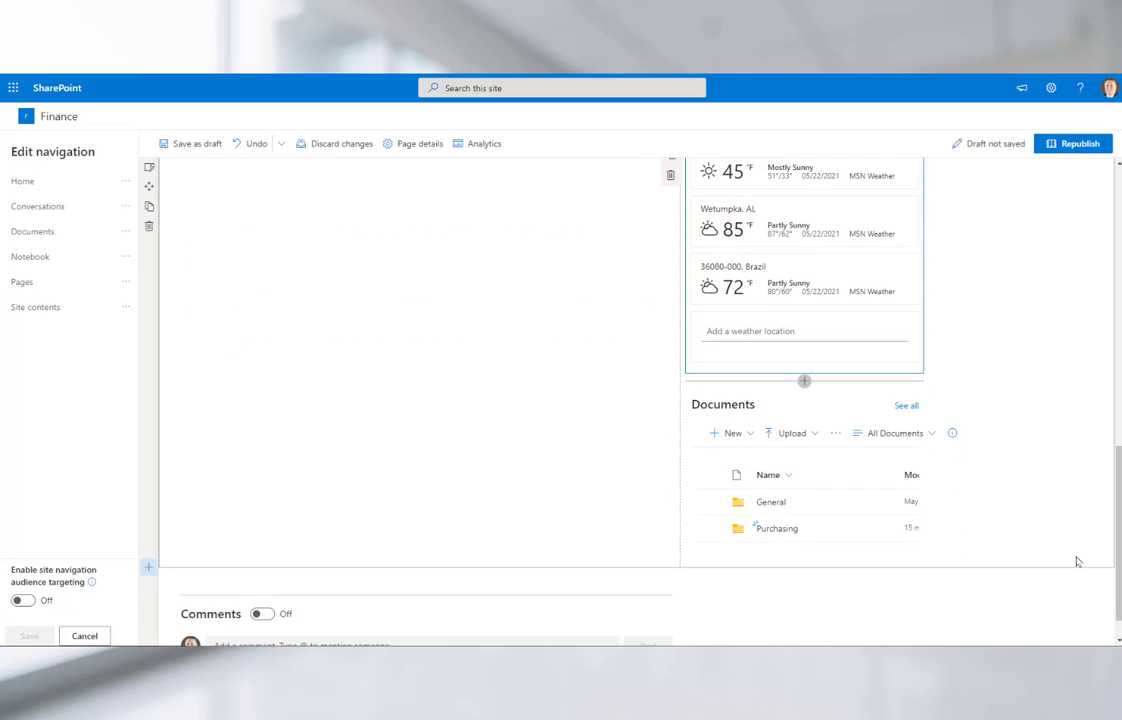
pyautogui.scroll(2, 1070, 555)
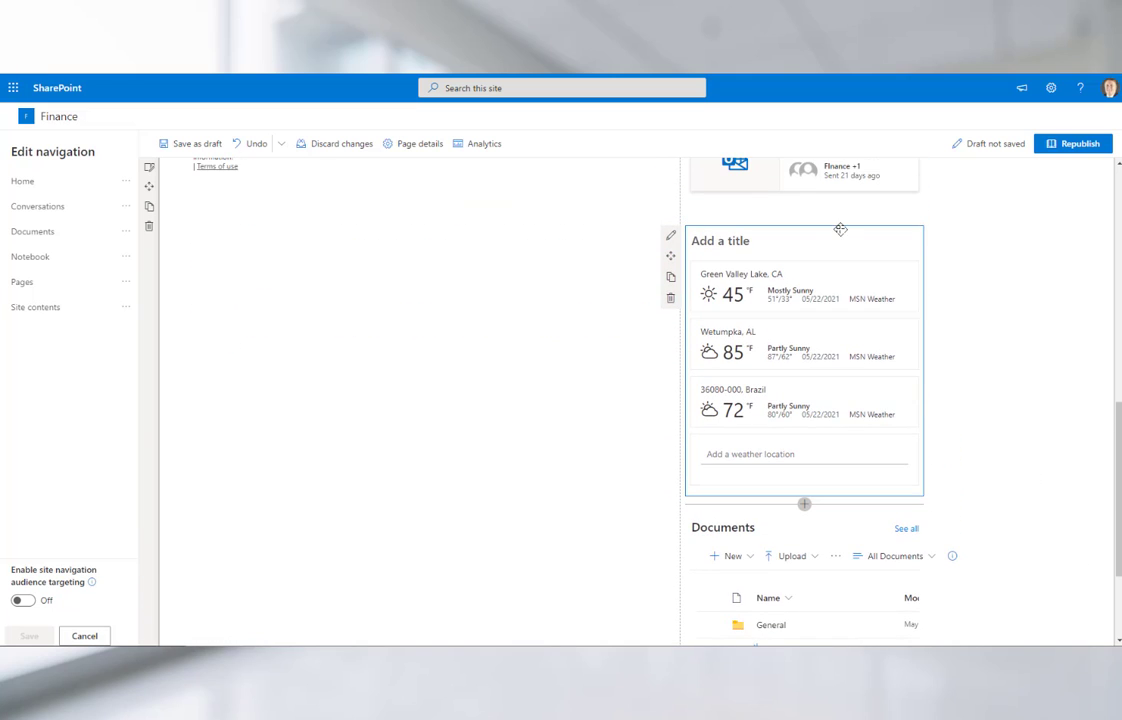
pyautogui.moveTo(844, 225); pyautogui.dragTo(391, 224)
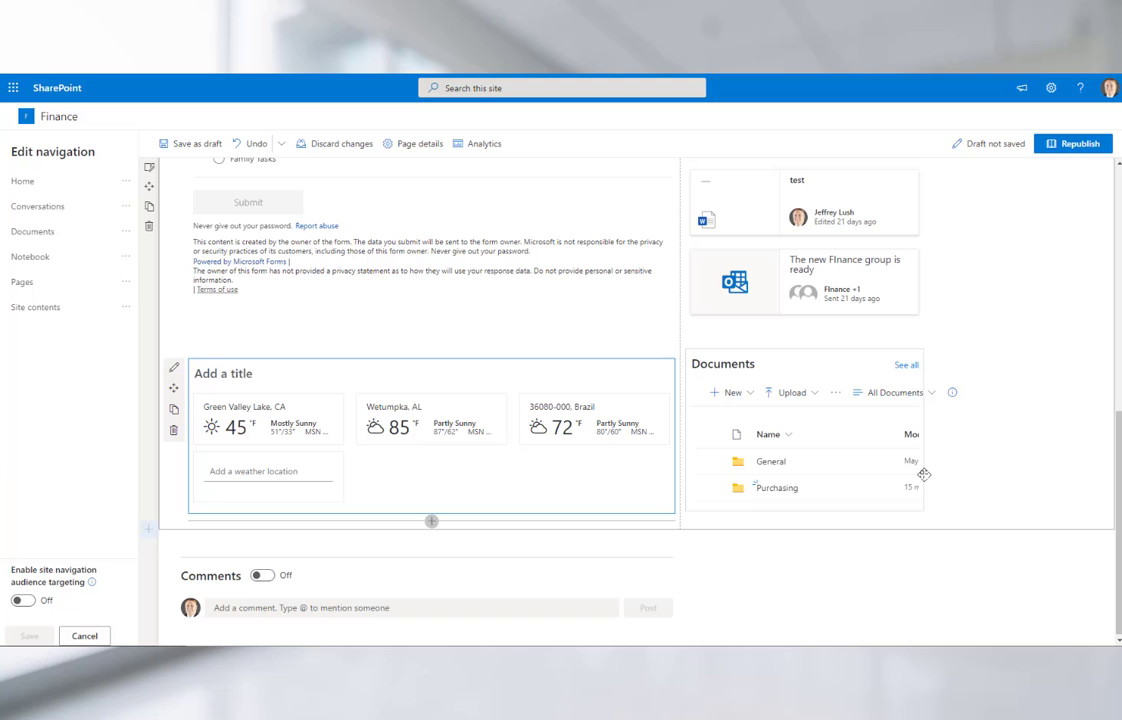
# Remove the Brazil location from the Weather web part and republish the Finance page
pyautogui.moveTo(580, 418)
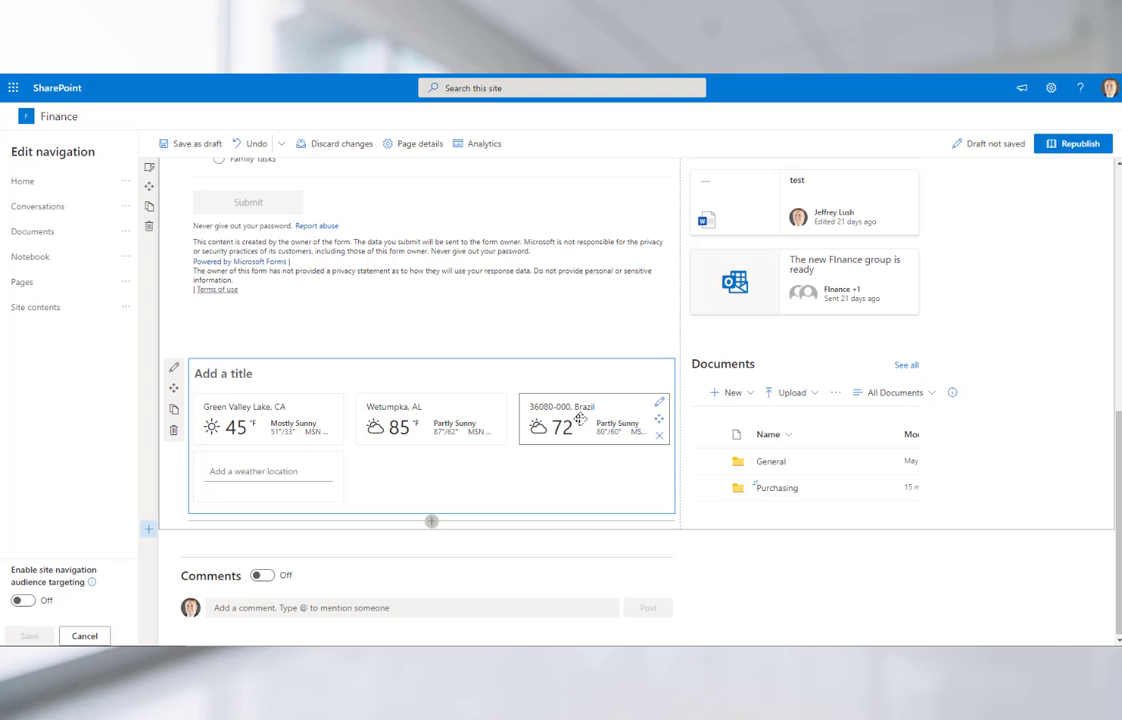
pyautogui.click(660, 438)
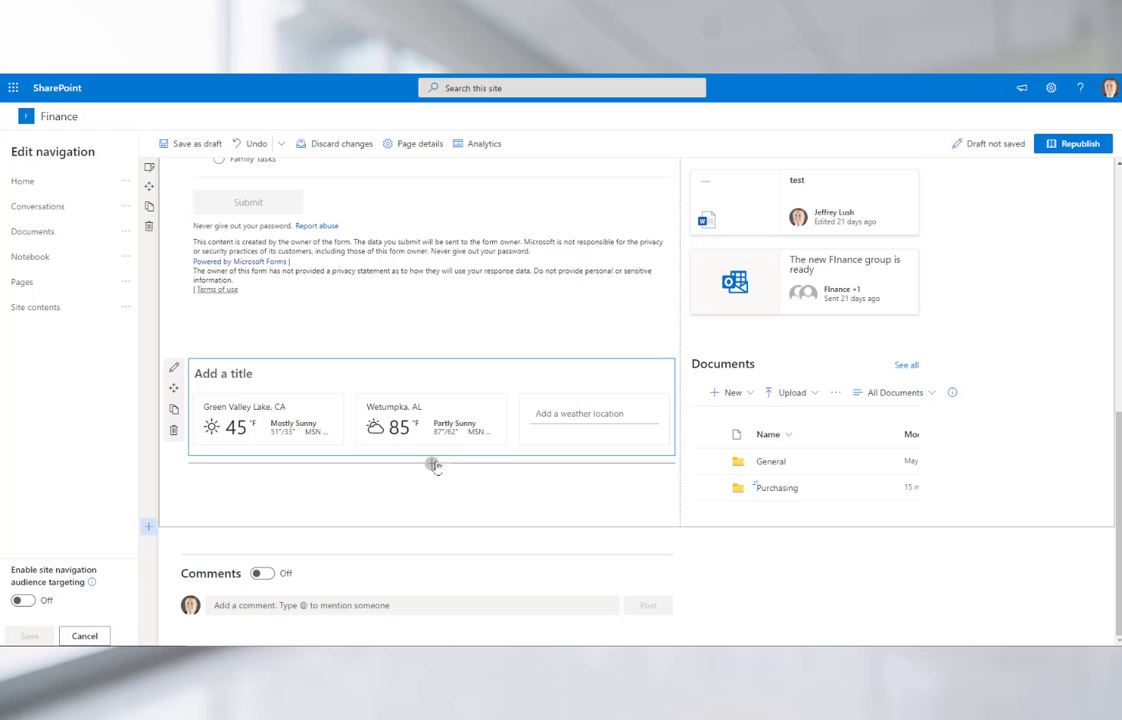
pyautogui.scroll(1, 530, 488)
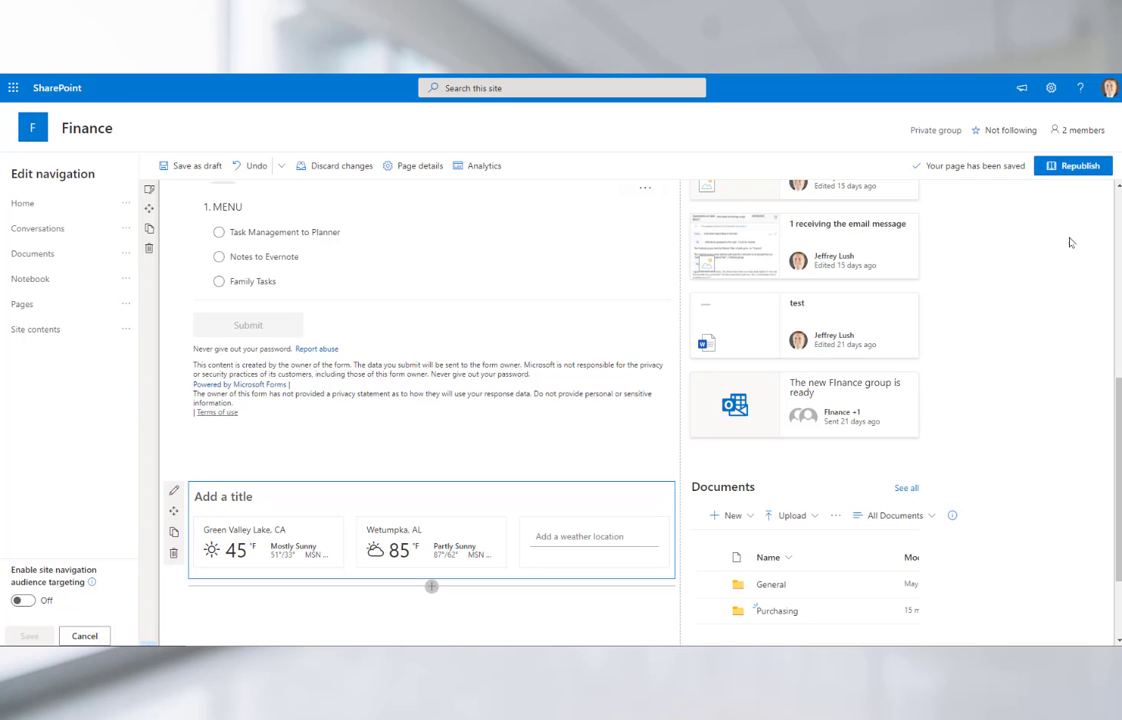
pyautogui.click(1076, 166)
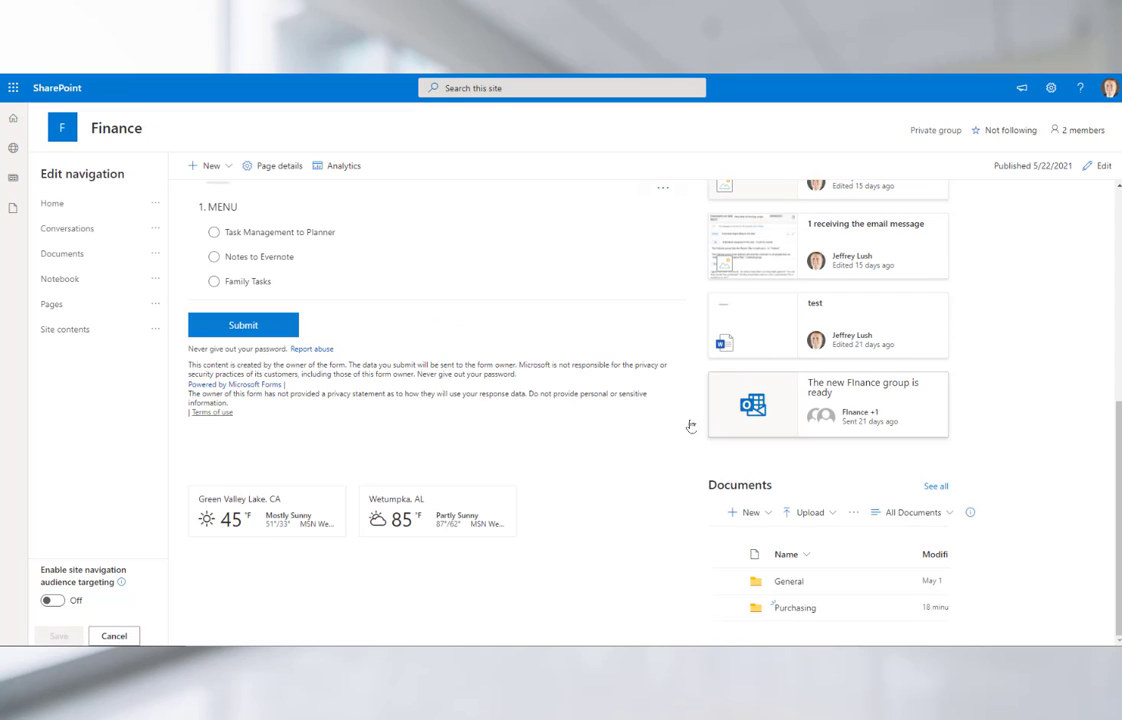
# Review the republished Finance page, choosing Family Tasks in the embedded form and checking its follow-up questions and the weather cards
pyautogui.scroll(5, 513, 453)
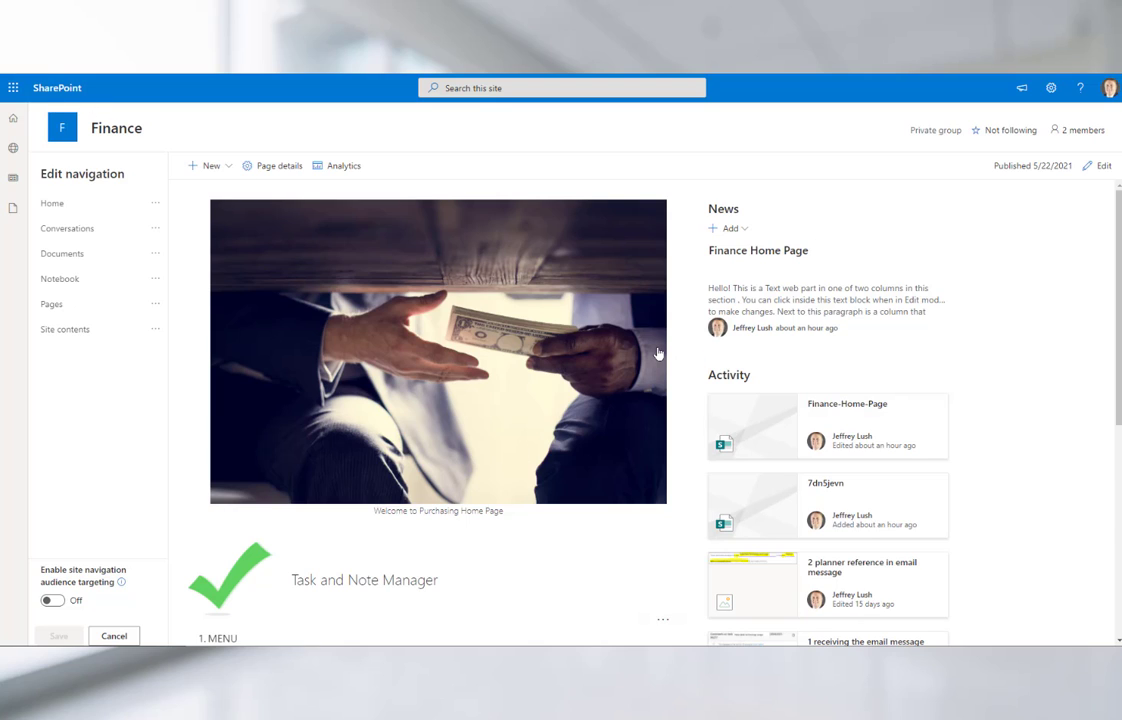
pyautogui.scroll(-5, 537, 331)
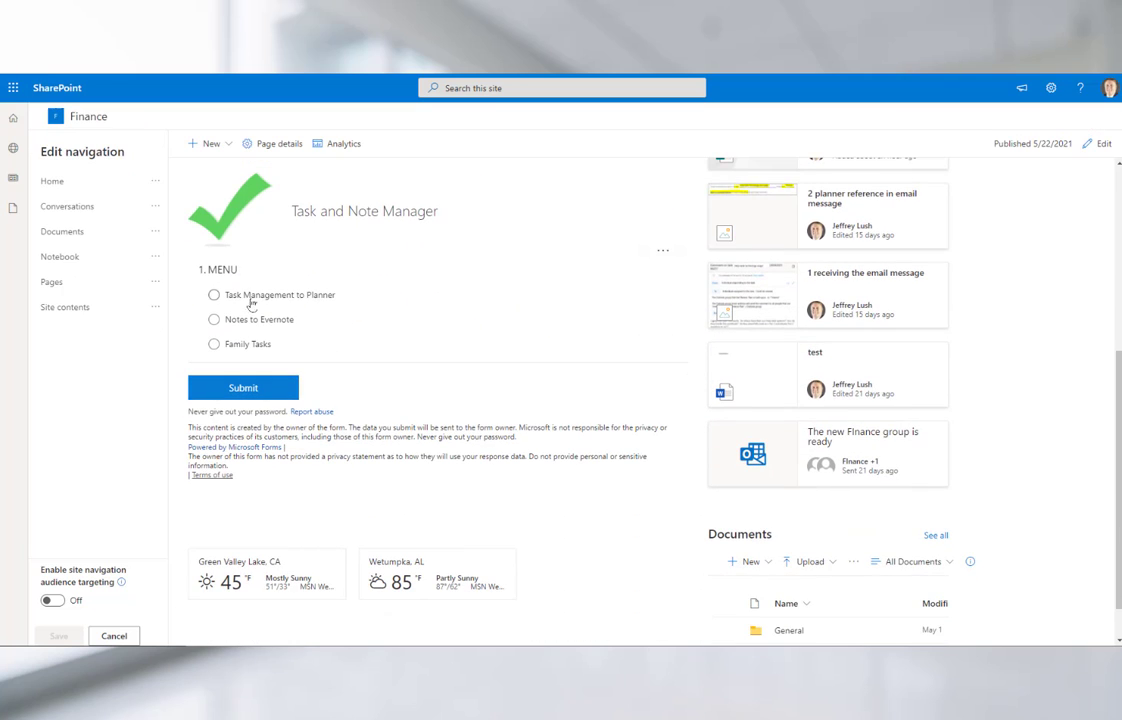
pyautogui.click(218, 344)
pyautogui.scroll(-3, 345, 368)
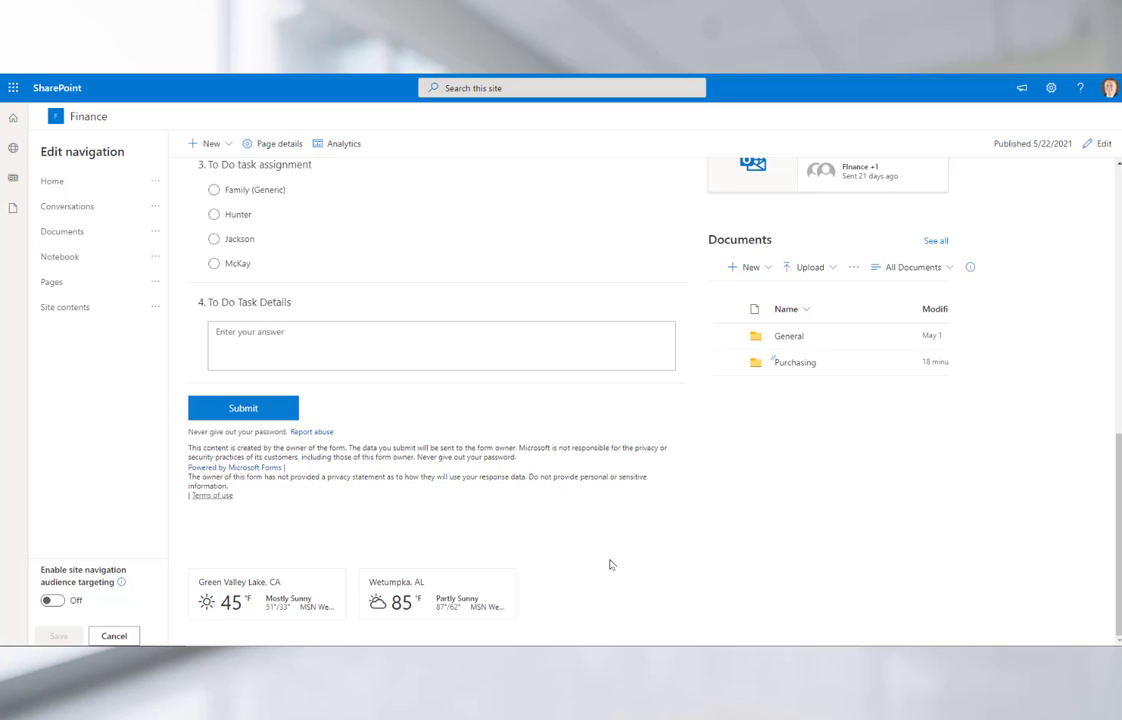
pyautogui.scroll(15, 610, 565)
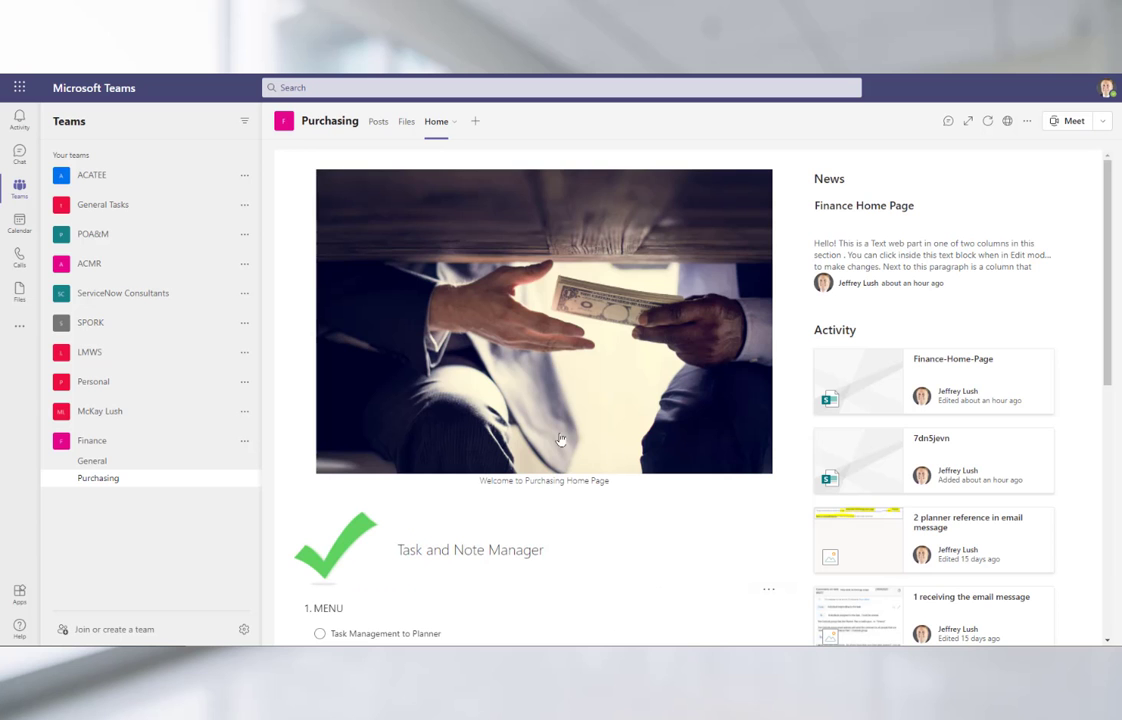
# Switch to Microsoft Teams and check the Purchasing channel's Home tab for the form and the updated weather cards
pyautogui.scroll(-10, 565, 432)
pyautogui.scroll(-1, 564, 437)
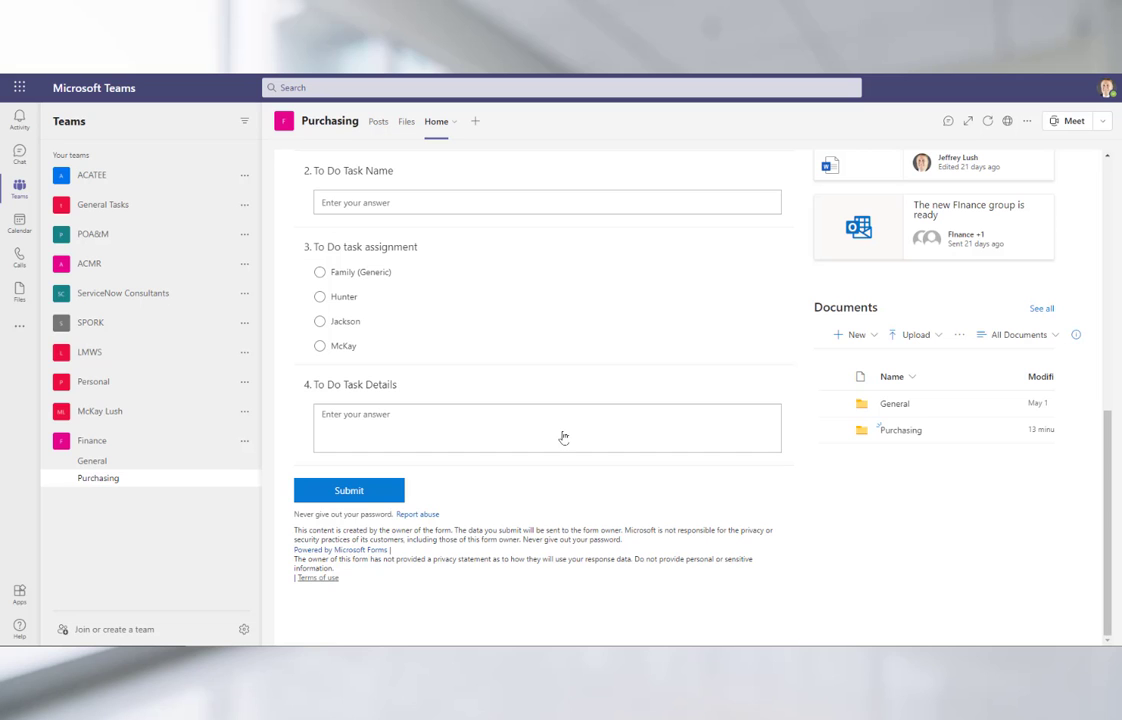
pyautogui.scroll(12, 564, 437)
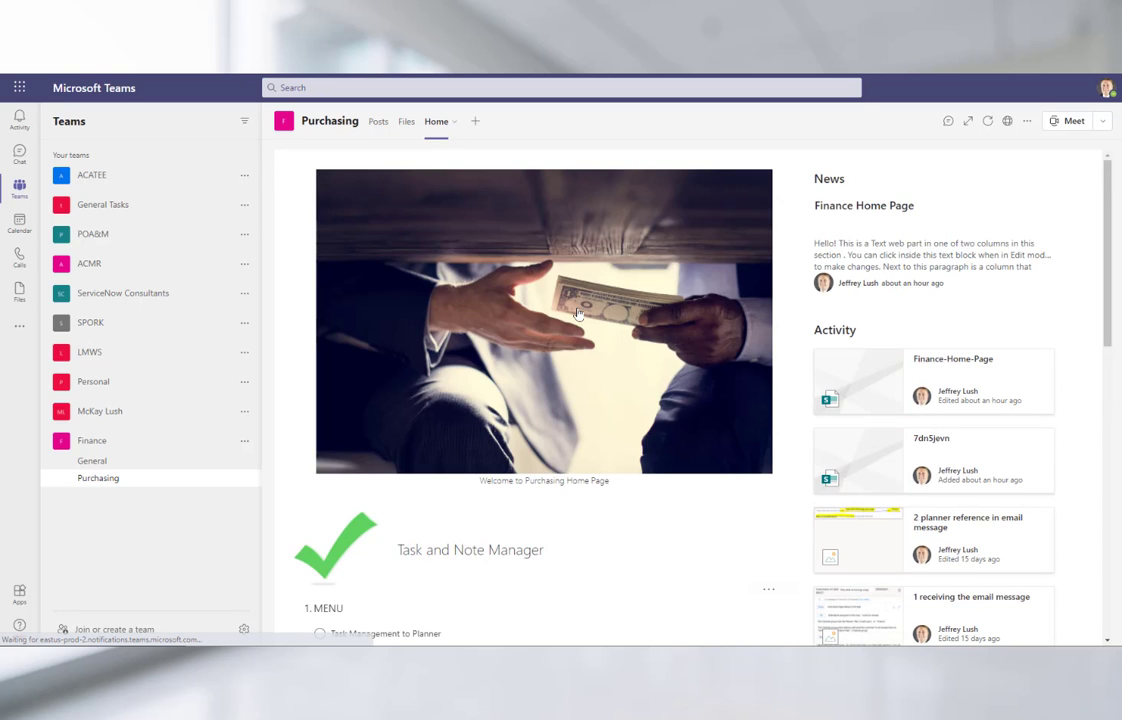
pyautogui.scroll(-5, 578, 314)
pyautogui.scroll(-2, 578, 314)
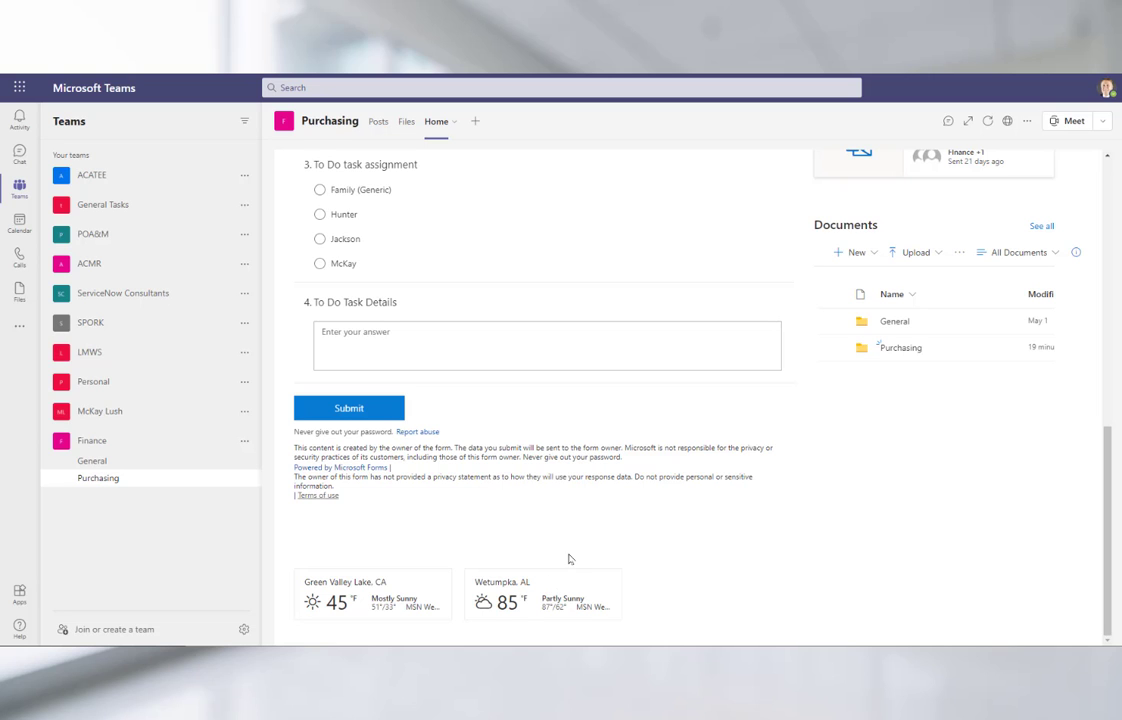
pyautogui.scroll(6, 591, 514)
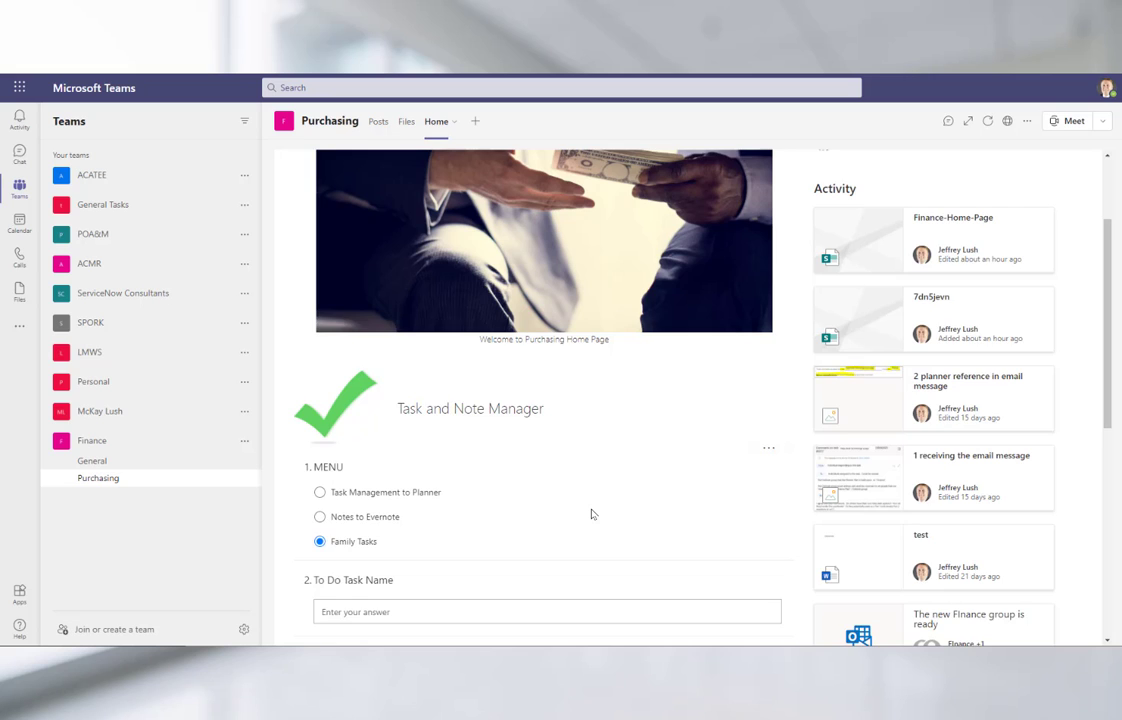
pyautogui.scroll(1, 591, 514)
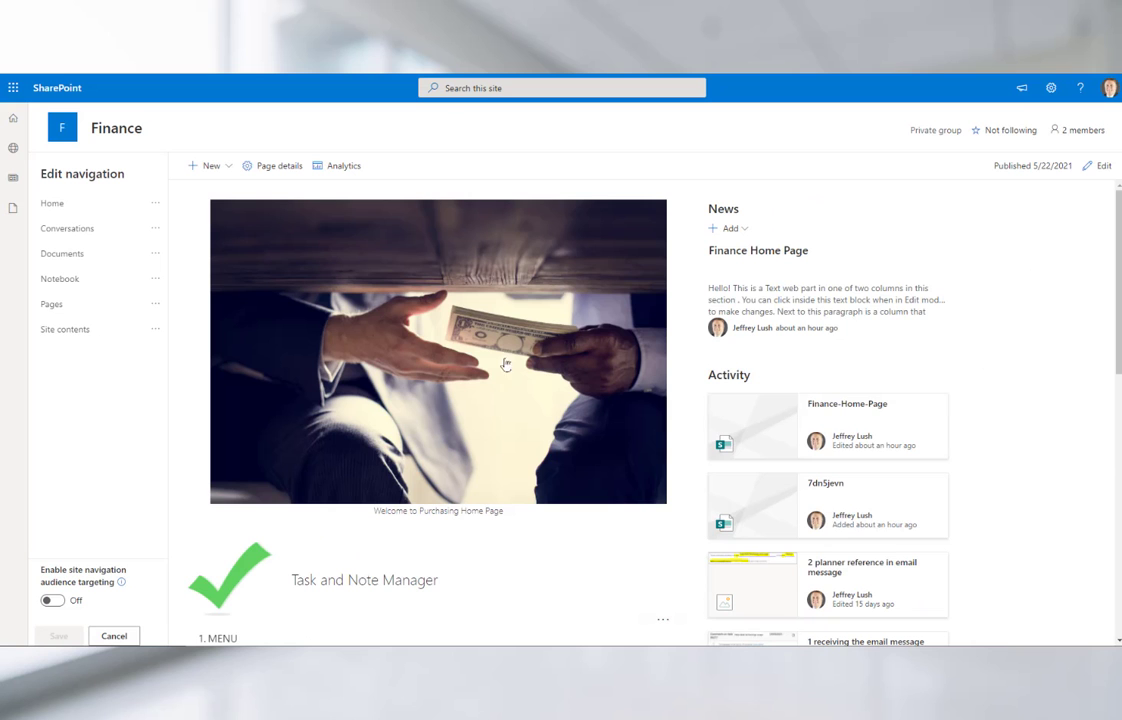
# Switch to the Finance page in SharePoint, reopen it for editing, and browse the web parts available for column two below Documents
pyautogui.scroll(-10, 443, 483)
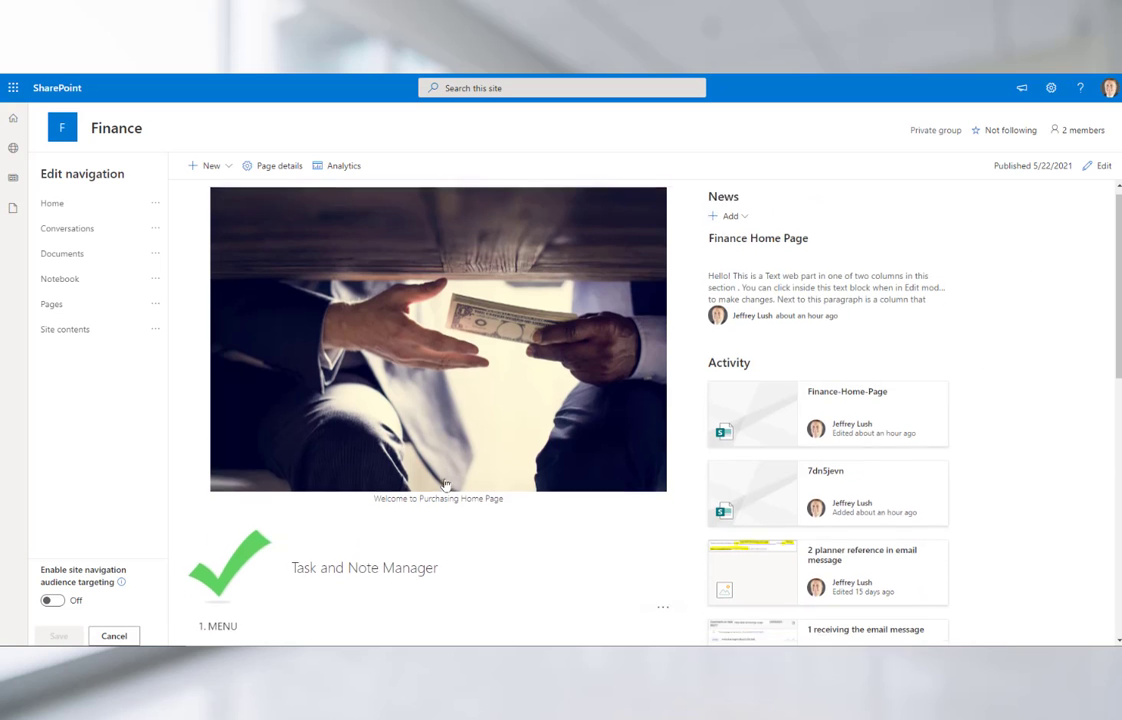
pyautogui.click(1100, 143)
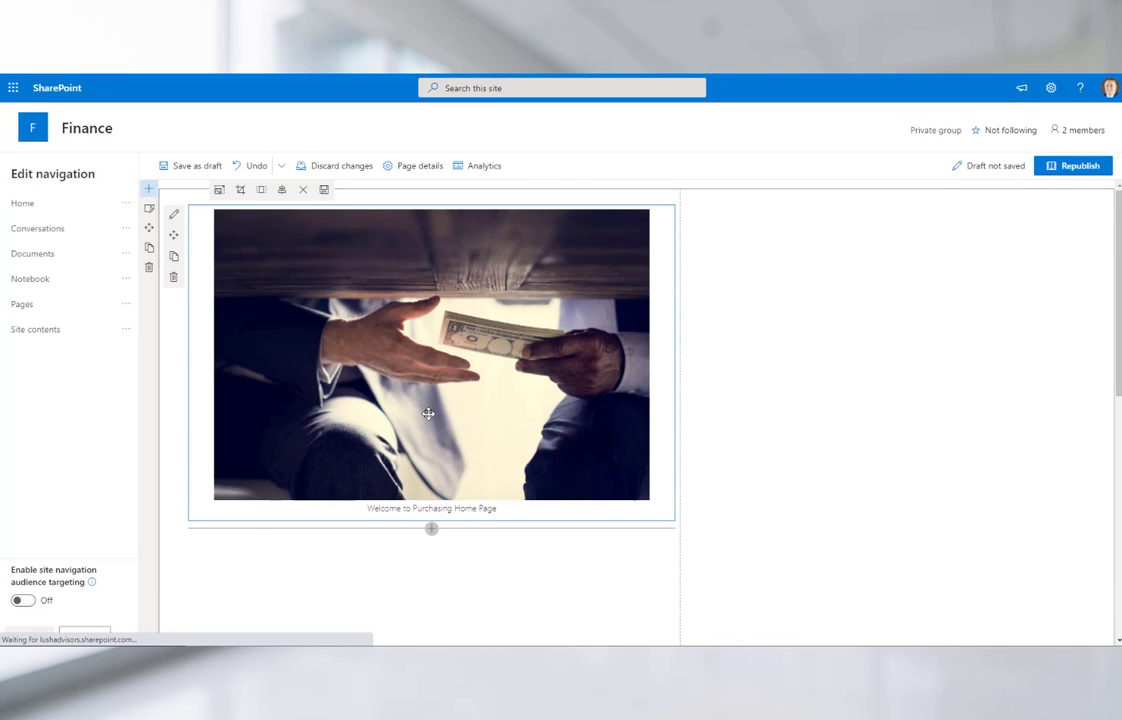
pyautogui.scroll(-12, 482, 425)
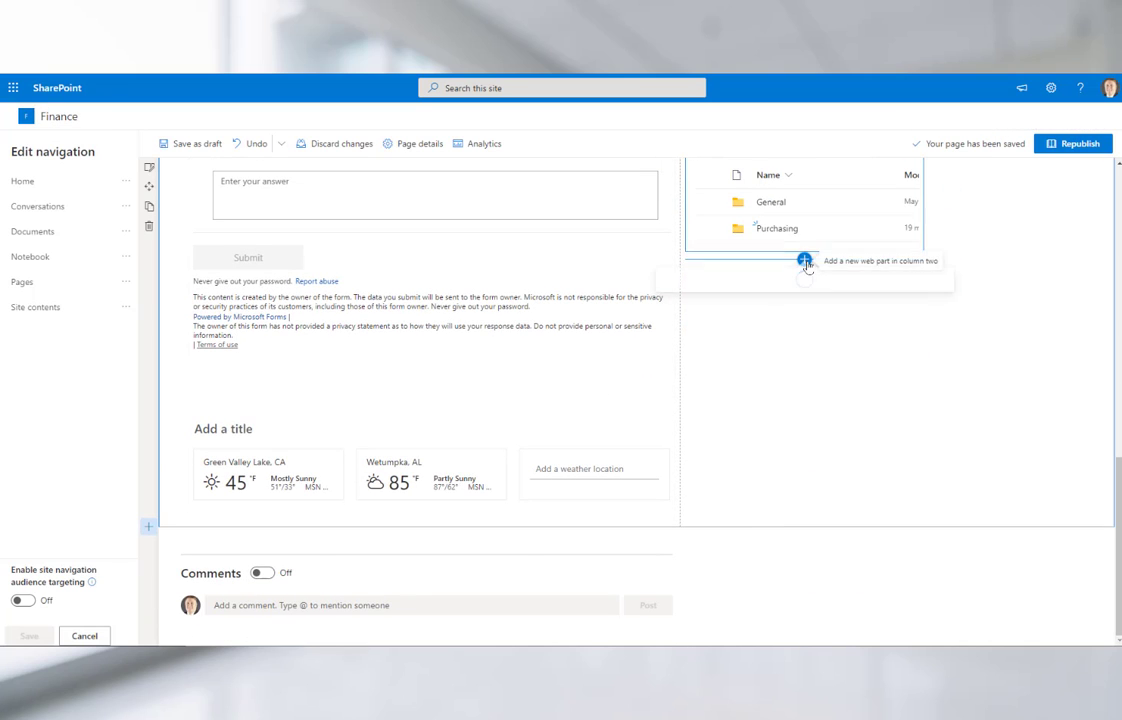
pyautogui.click(804, 259)
pyautogui.scroll(-10, 812, 403)
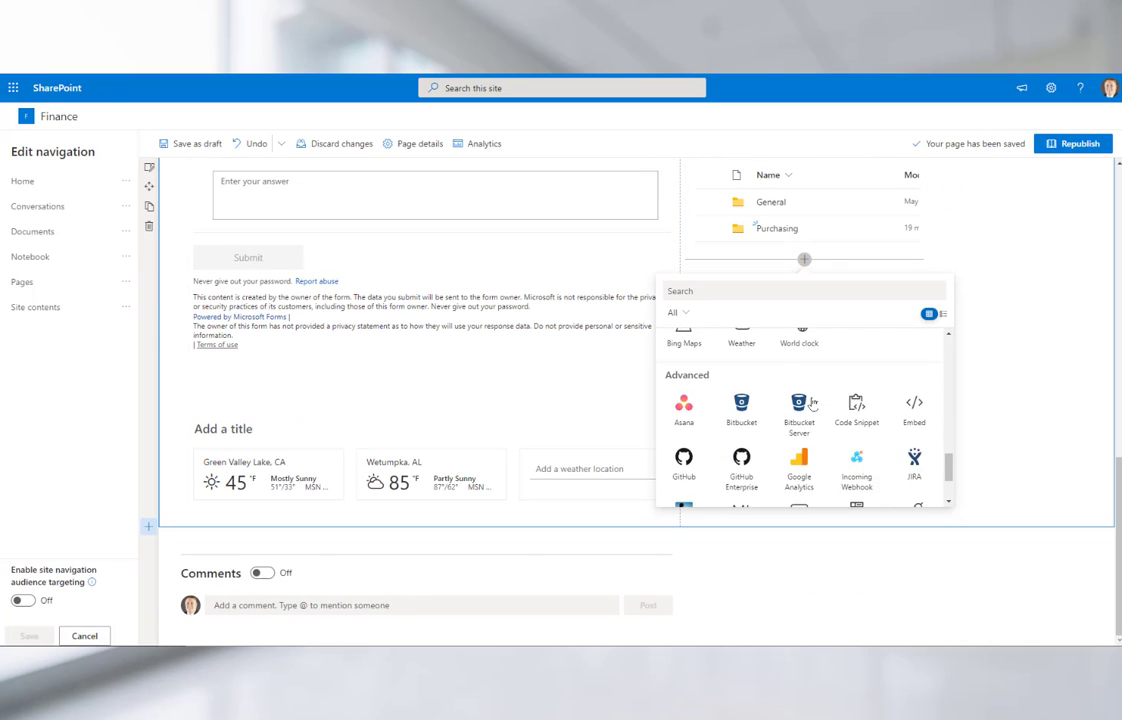
pyautogui.scroll(10, 812, 403)
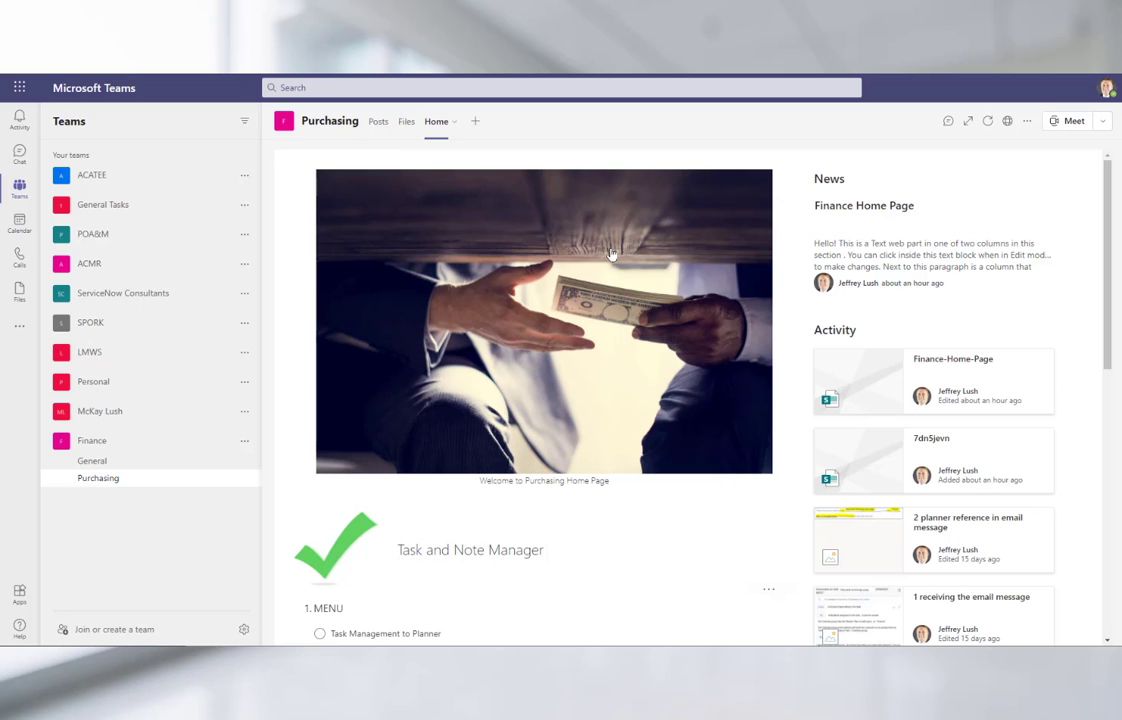
# In the Teams Home tab's form, enter "sample" as the To Do task name, assign it to Family (Generic), and submit the response
pyautogui.scroll(-5, 611, 253)
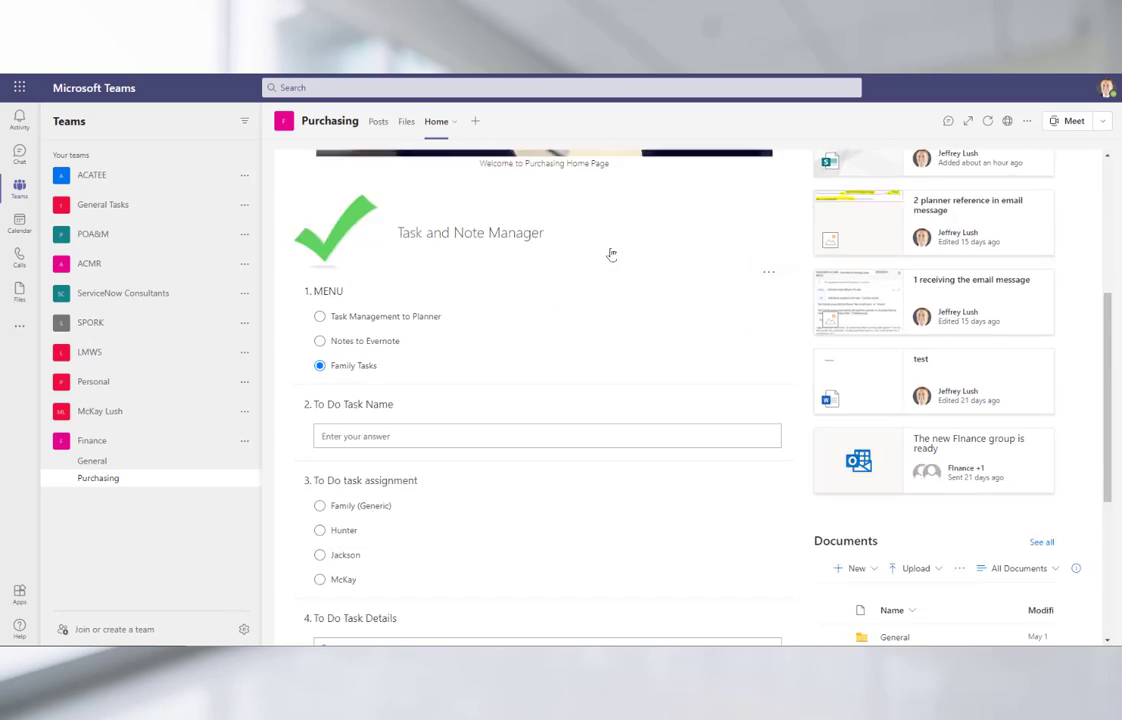
pyautogui.scroll(2, 608, 250)
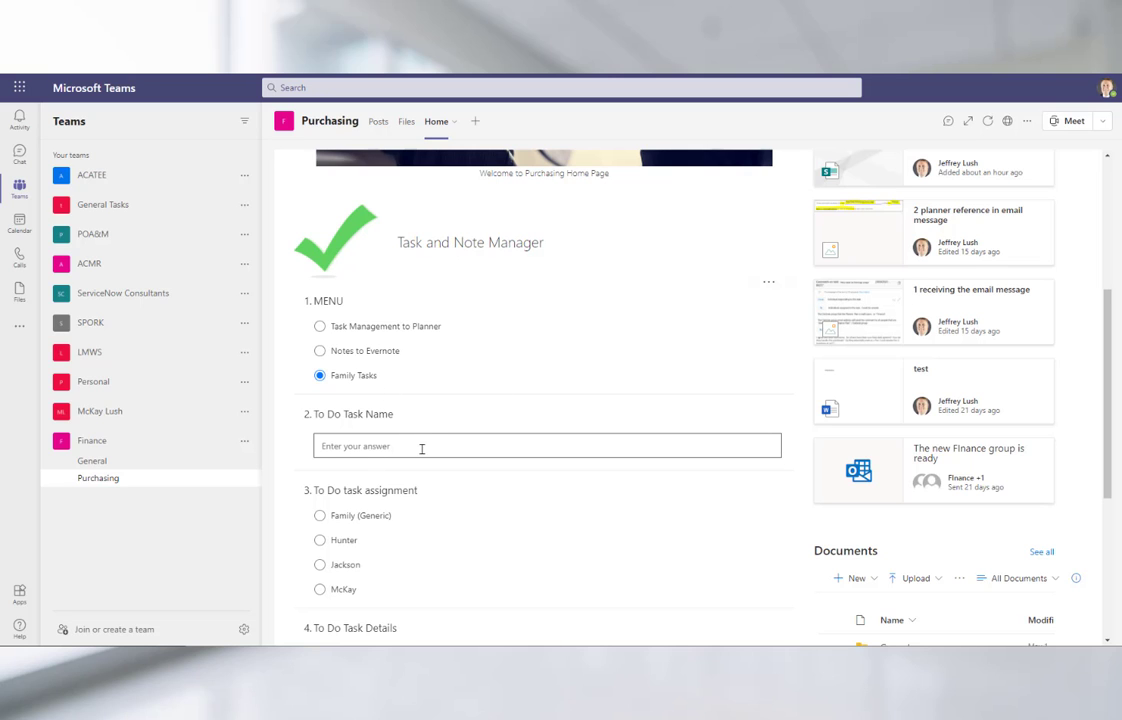
pyautogui.scroll(-2, 476, 464)
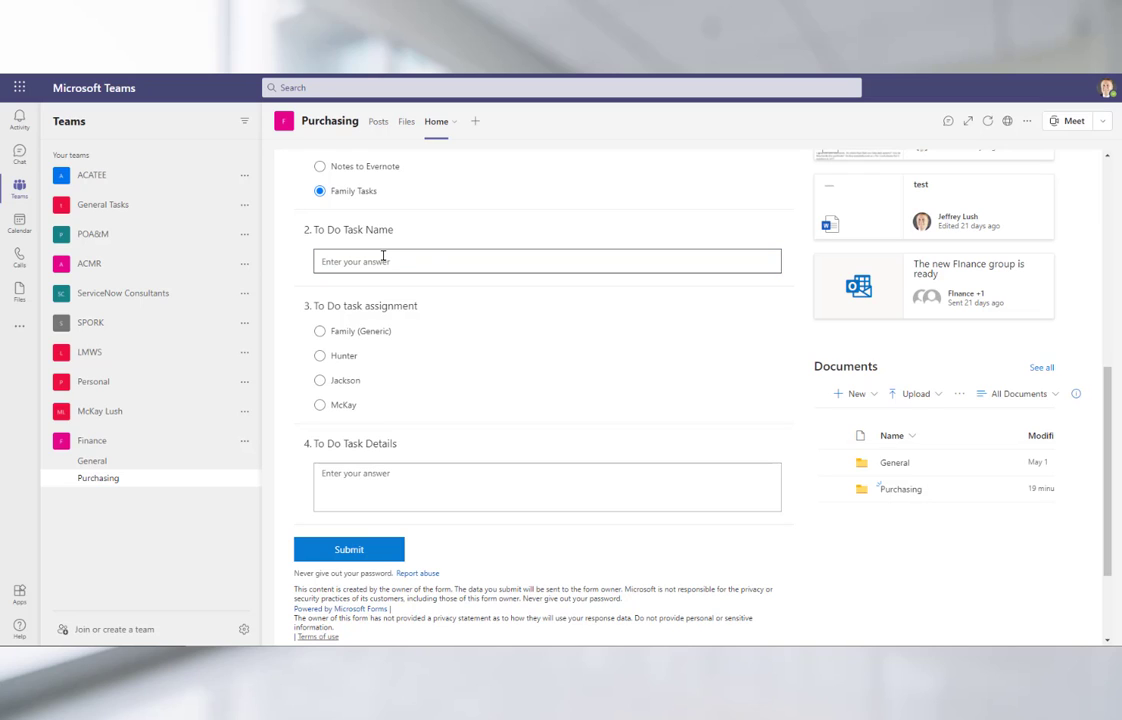
pyautogui.write('sample')
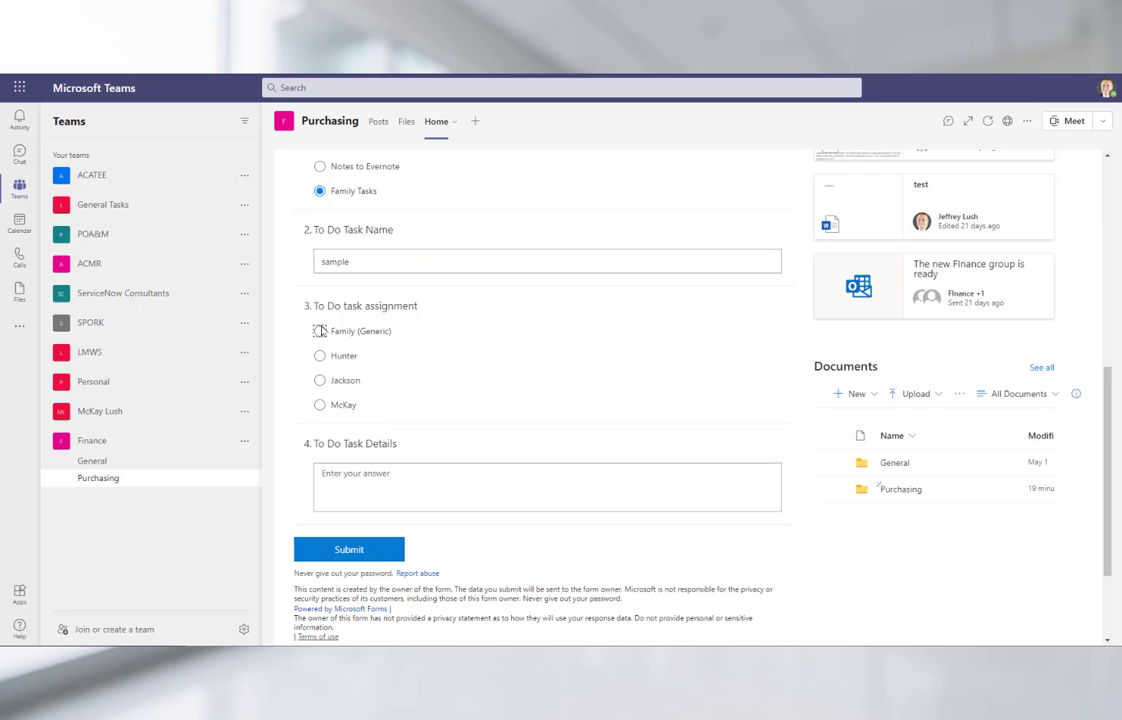
pyautogui.press('space')
pyautogui.click(343, 549)
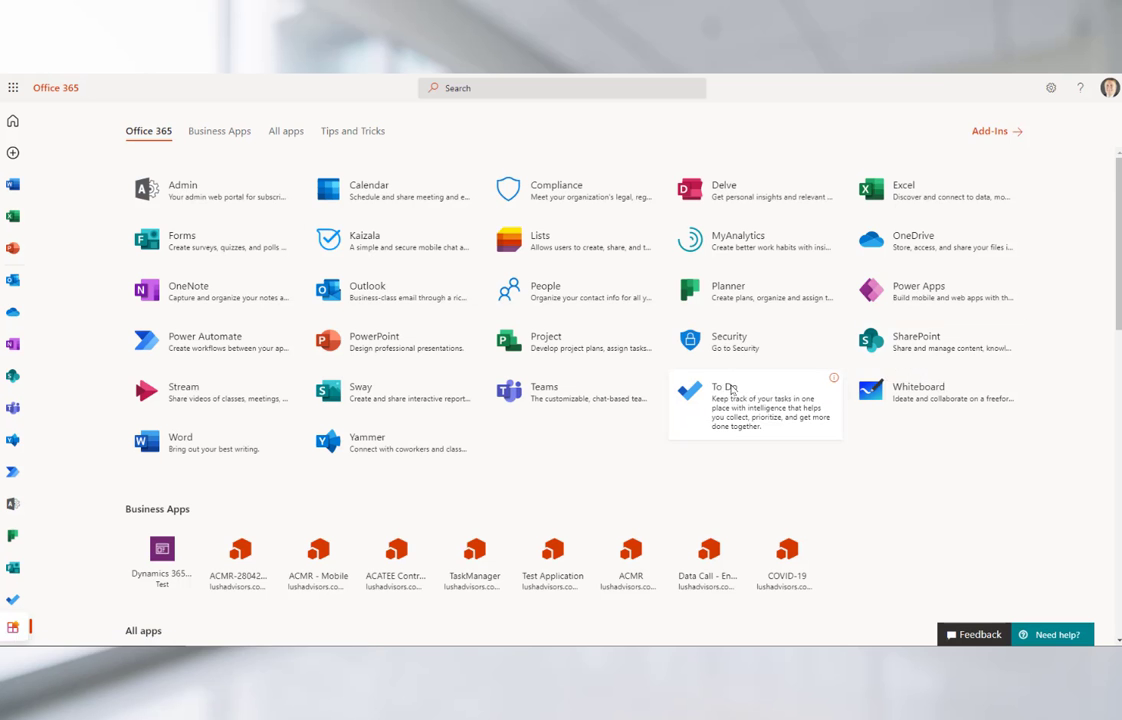
# Open Microsoft To Do from Office 365 and mark the "sample" task in the Family list as completed
pyautogui.click(733, 402)
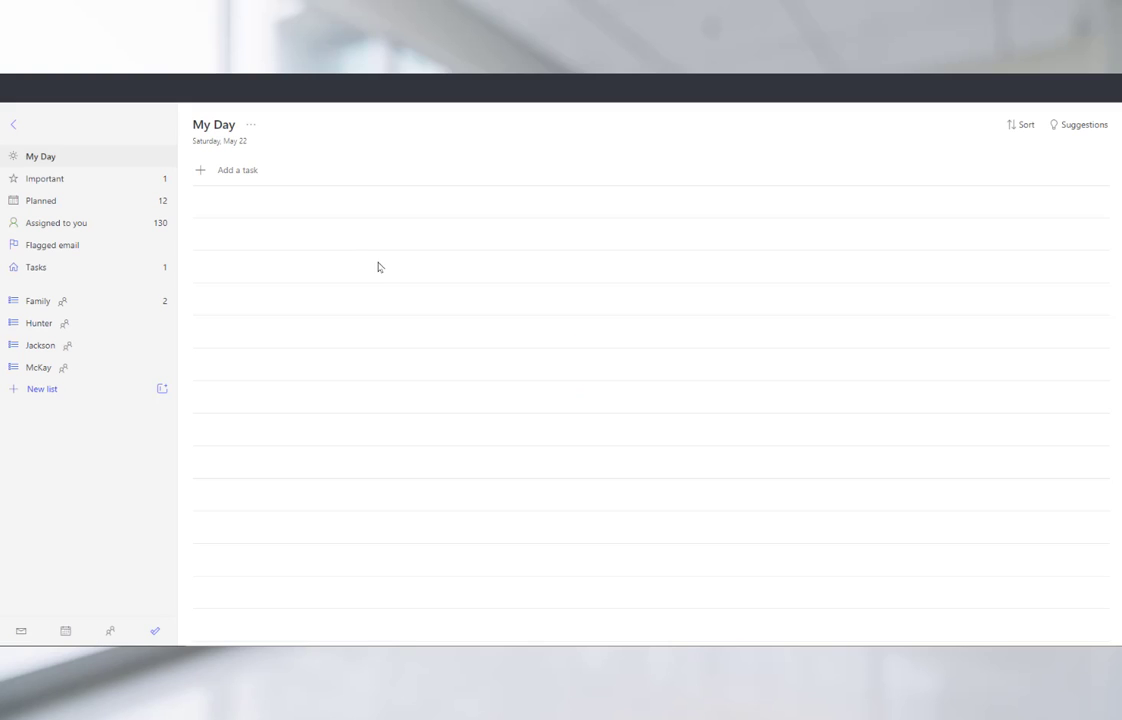
pyautogui.click(40, 301)
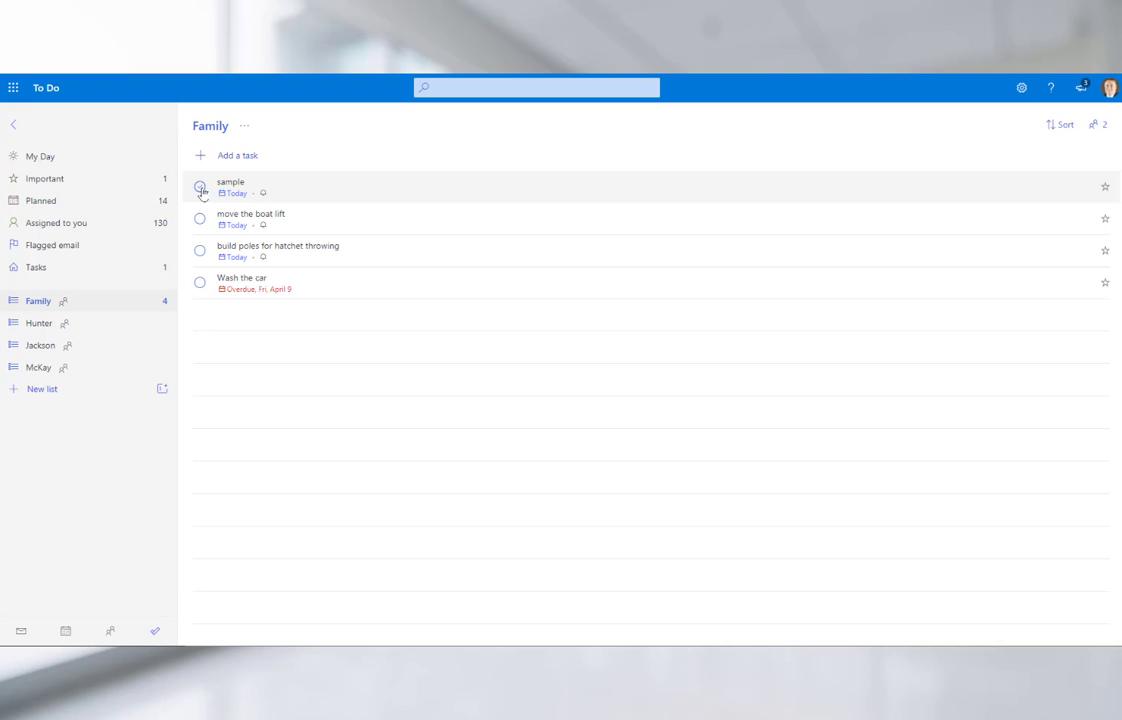
pyautogui.click(200, 187)
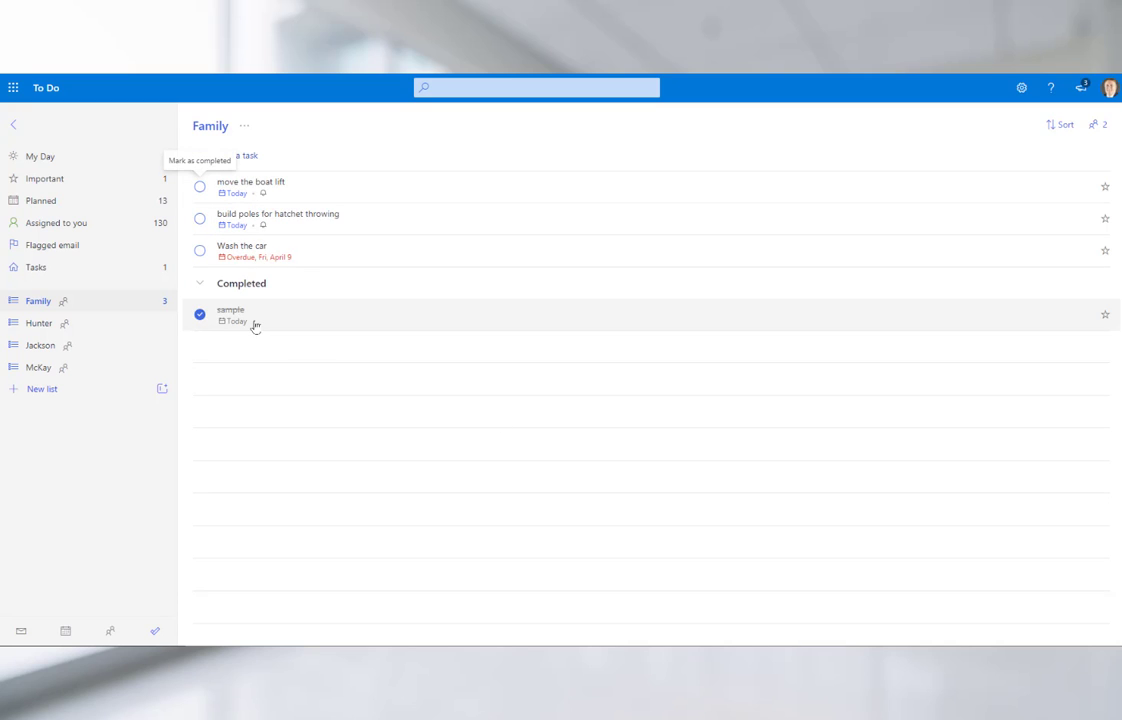